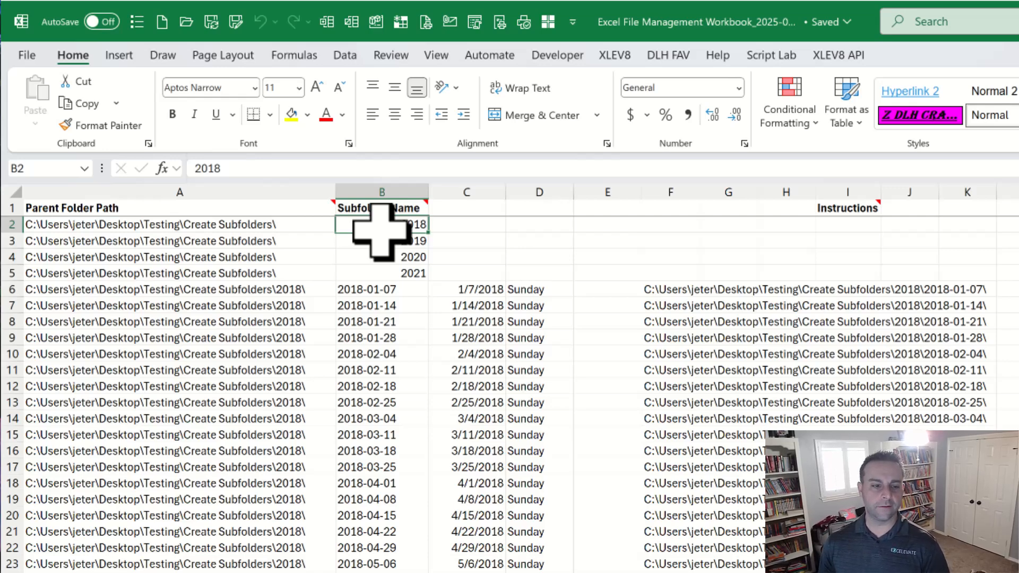
Review the extent of the Subfolder Name list and set the first subfolder year in B2 to 2025
key(ctrl+Down)
key(Down)
key(Up)
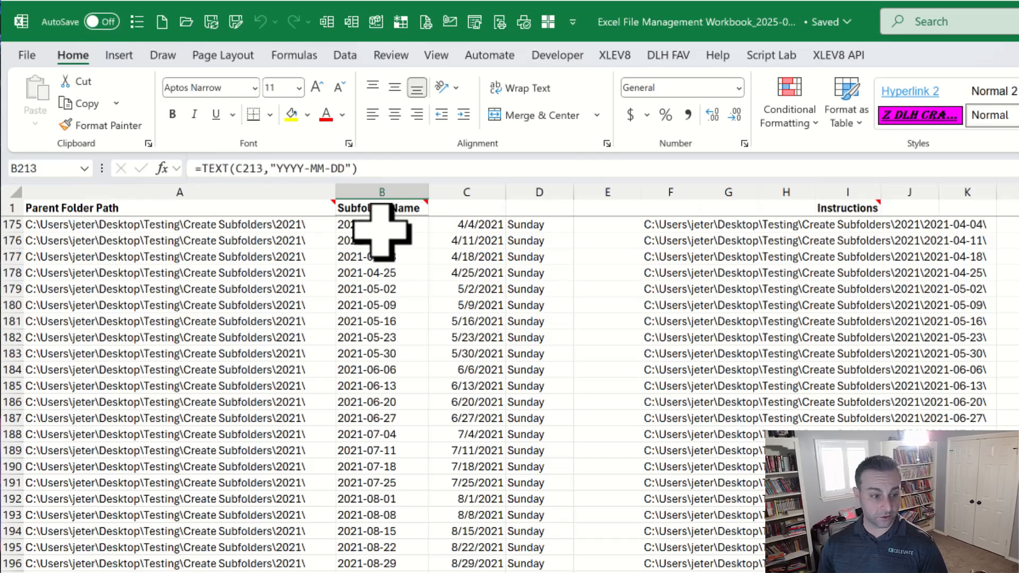
key(ctrl+Up)
key(Down)
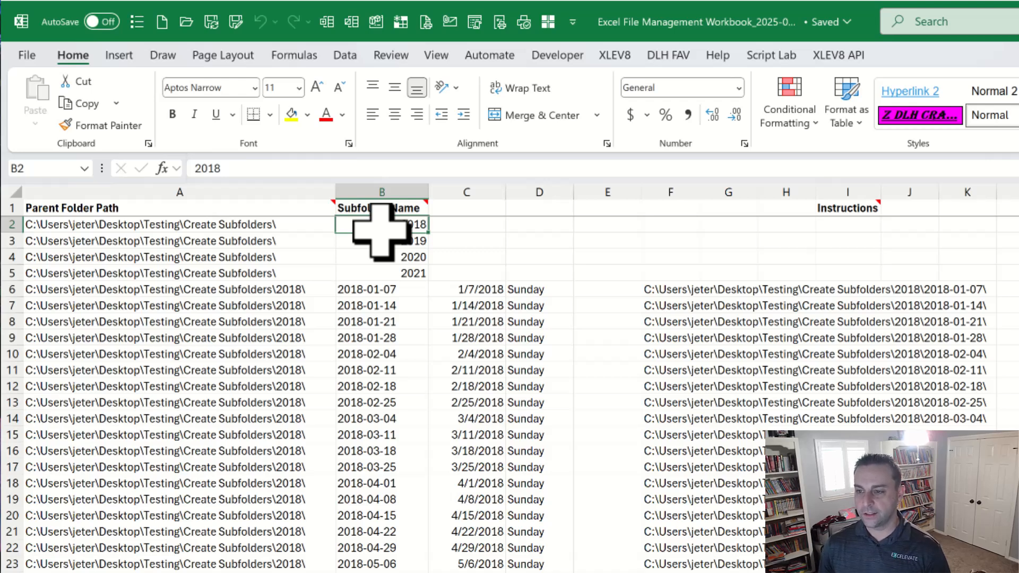
text(2025)
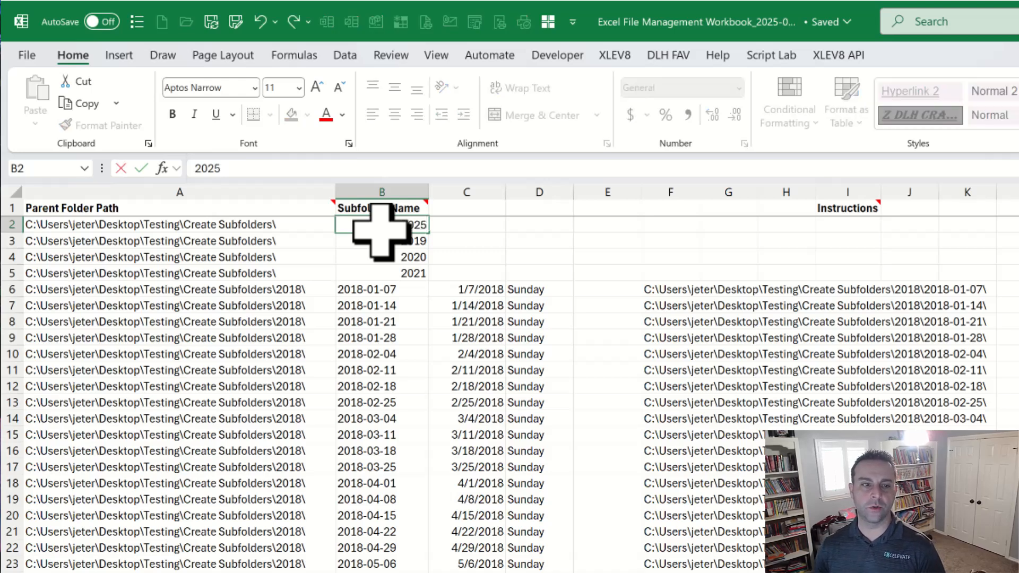
key(Return)
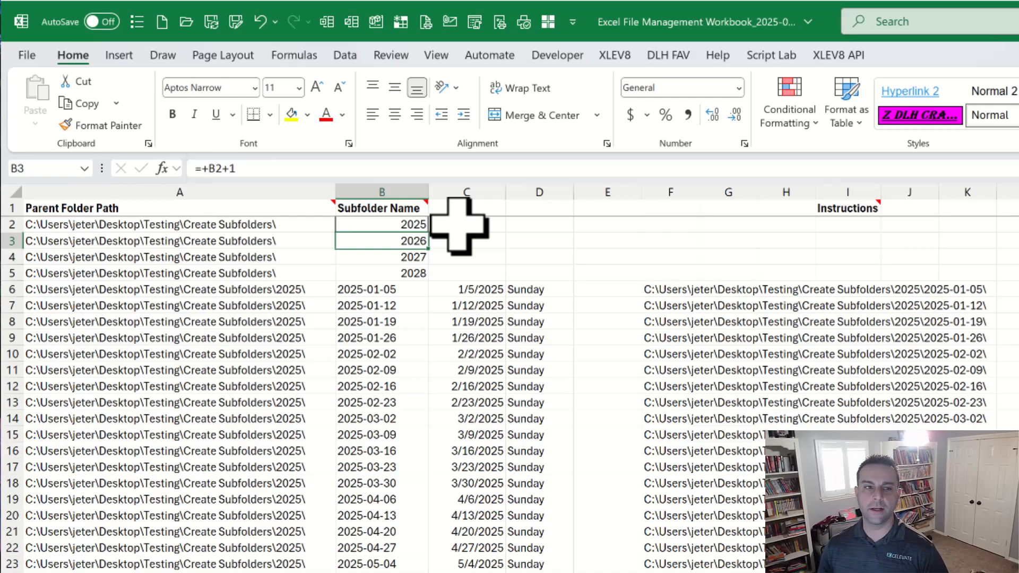
Create a blank workbook and run the Create Subfolders macro in it to generate the input sheet template
click(162, 21)
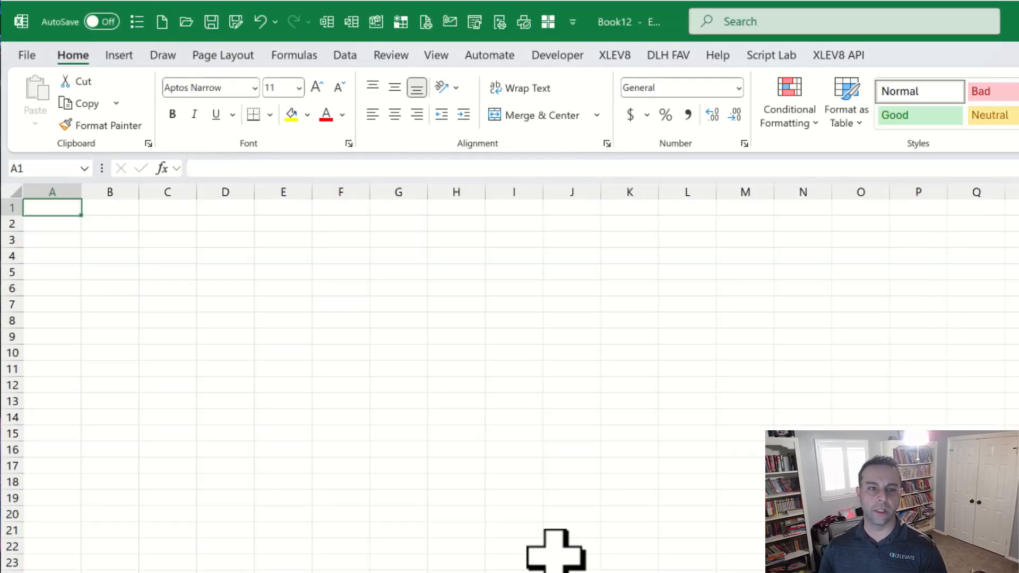
key(ctrl+shift+m)
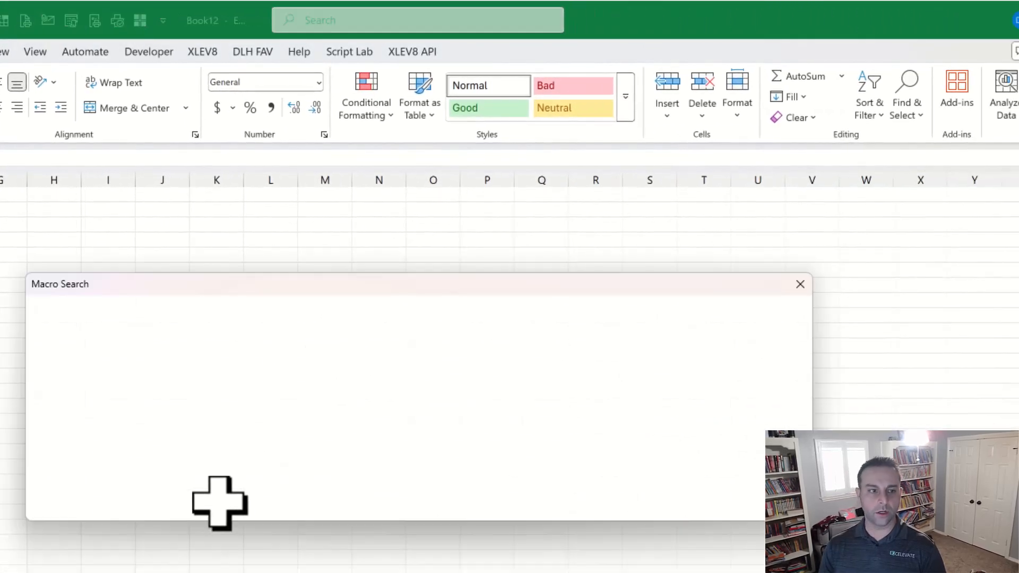
text(subf)
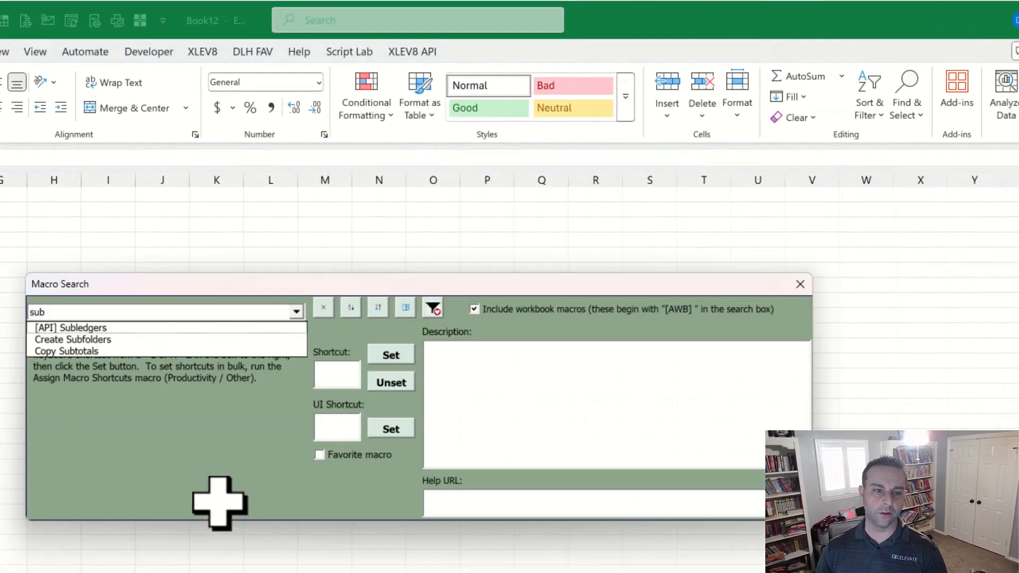
key(Down)
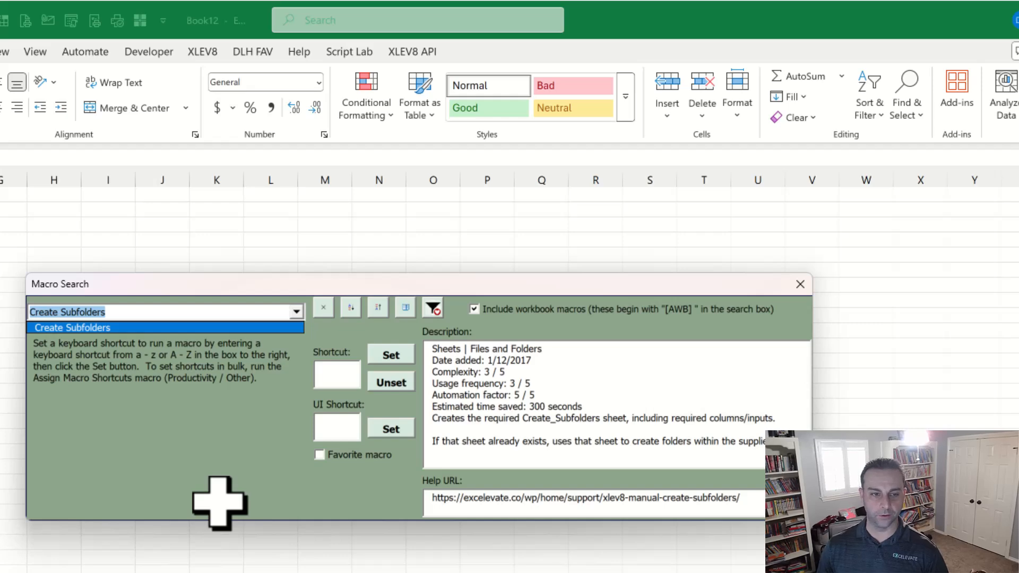
key(Return)
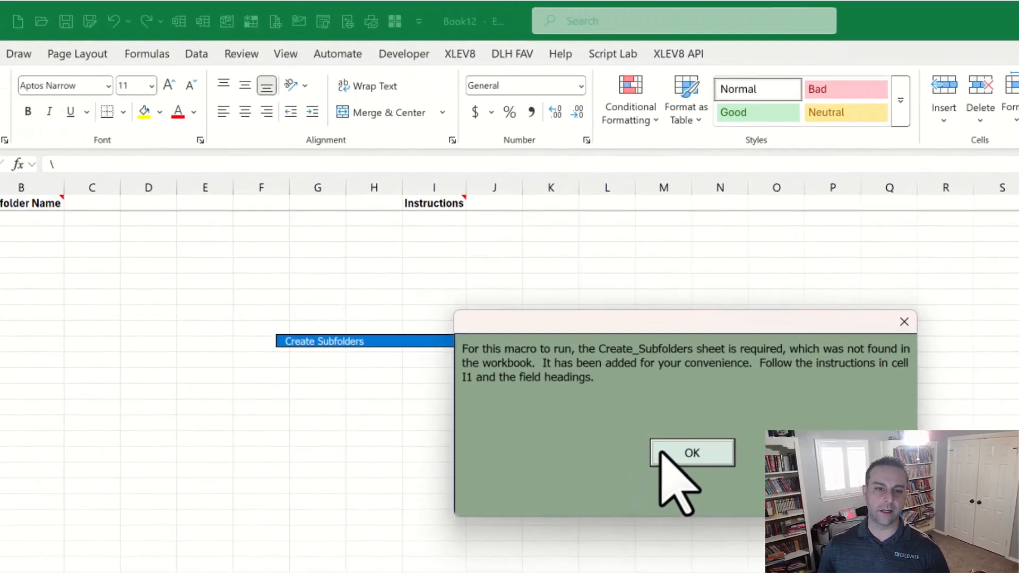
click(662, 455)
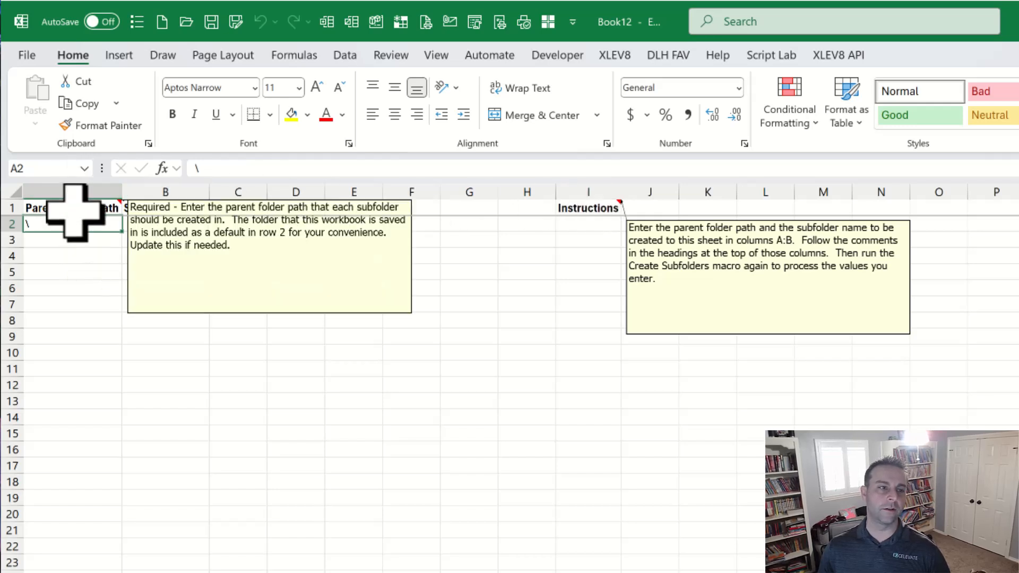
Close the new template workbook without saving it
mouse_move(148, 212)
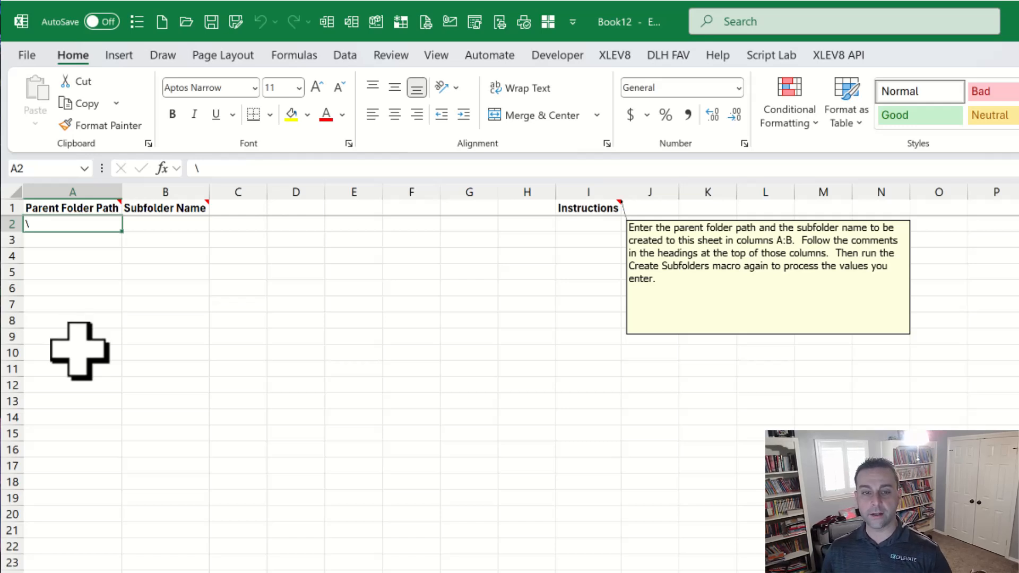
key(ctrl+w)
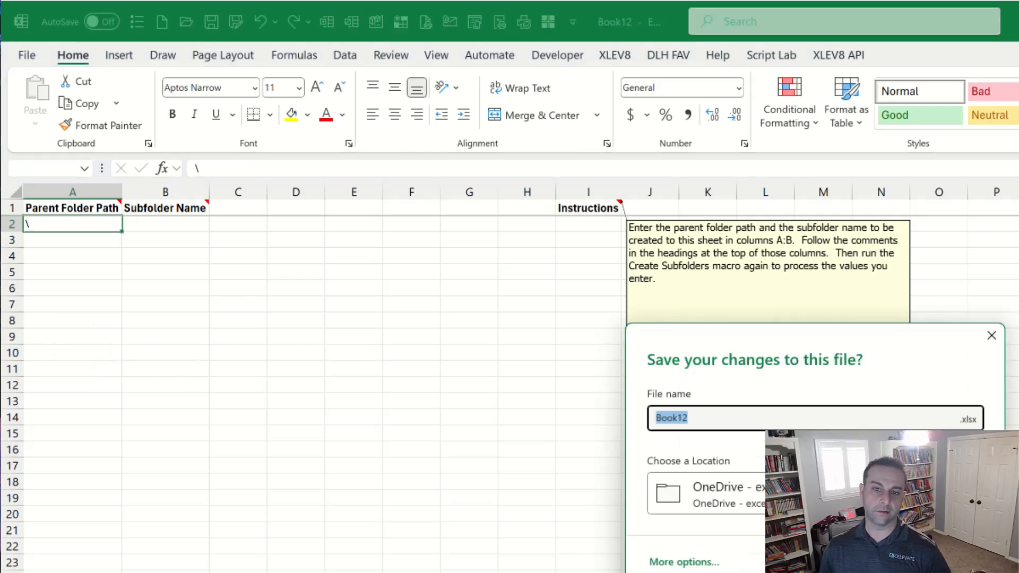
key(alt+n)
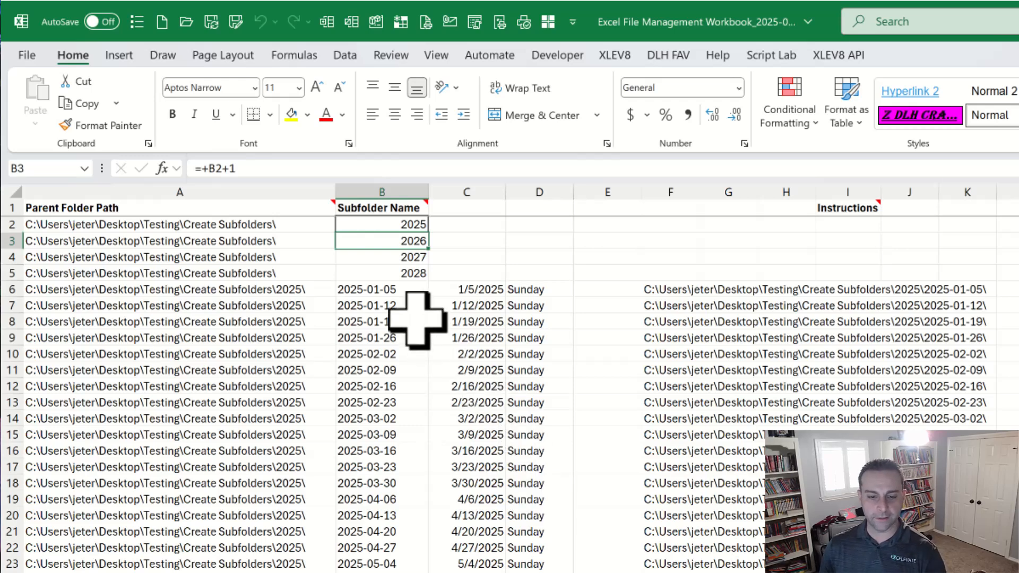
Check the contents of the Create Subfolders folder in File Explorer and return to the Excel workbook
key(alt+Tab)
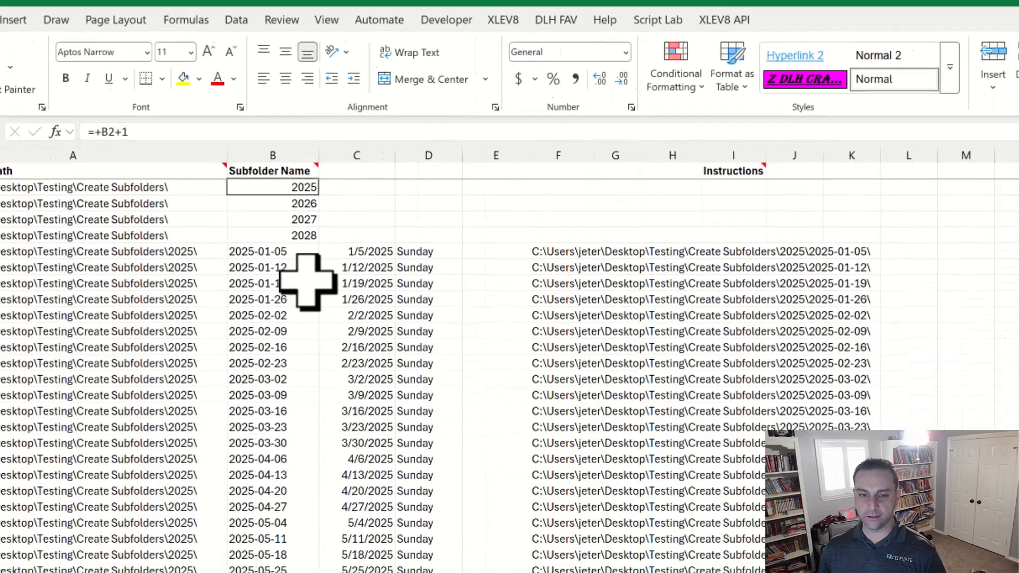
key(alt+Tab)
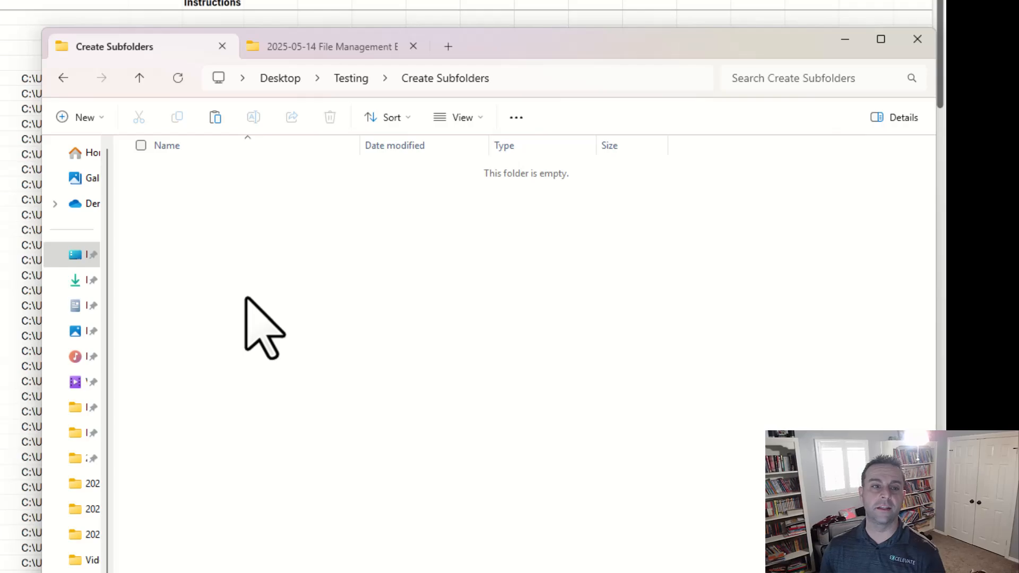
key(alt+Tab)
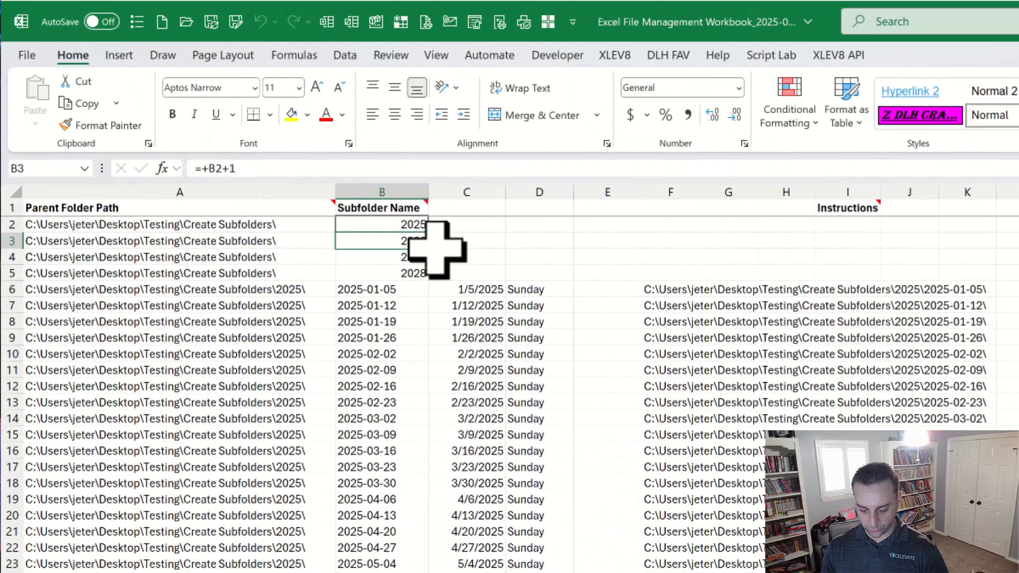
Run the Create Subfolders macro on the listed parent paths and subfolder names, and dismiss its completion message
key(ctrl+shift+m)
key(Return)
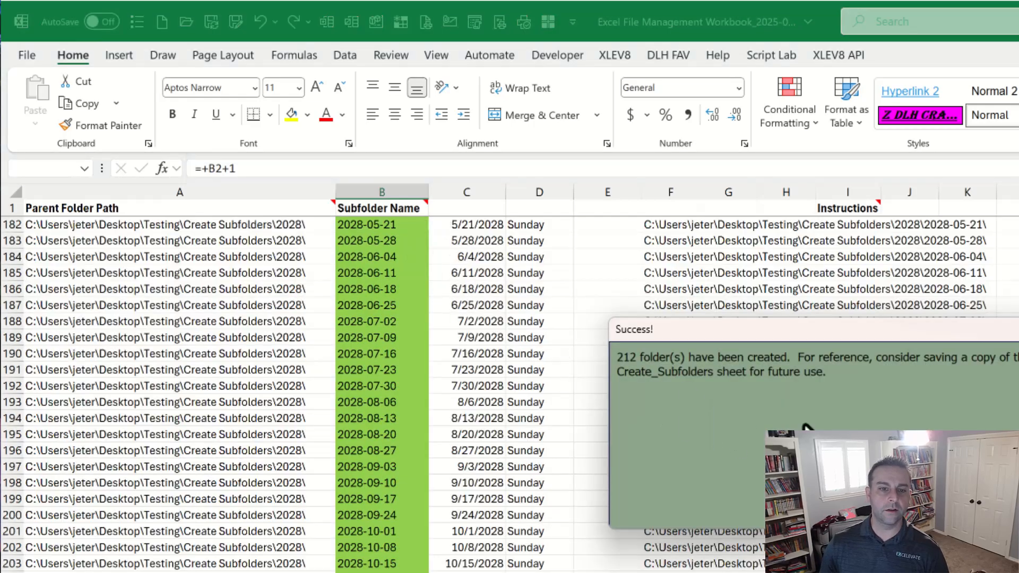
click(865, 459)
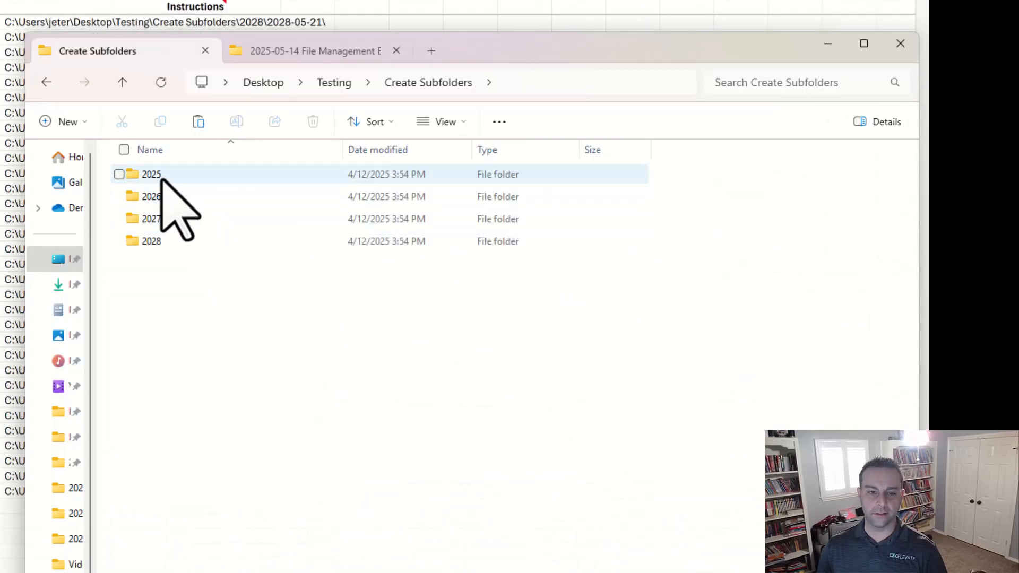
In File Explorer, open the 2025 folder, look through its weekly subfolders and return to Create Subfolders
click(305, 223)
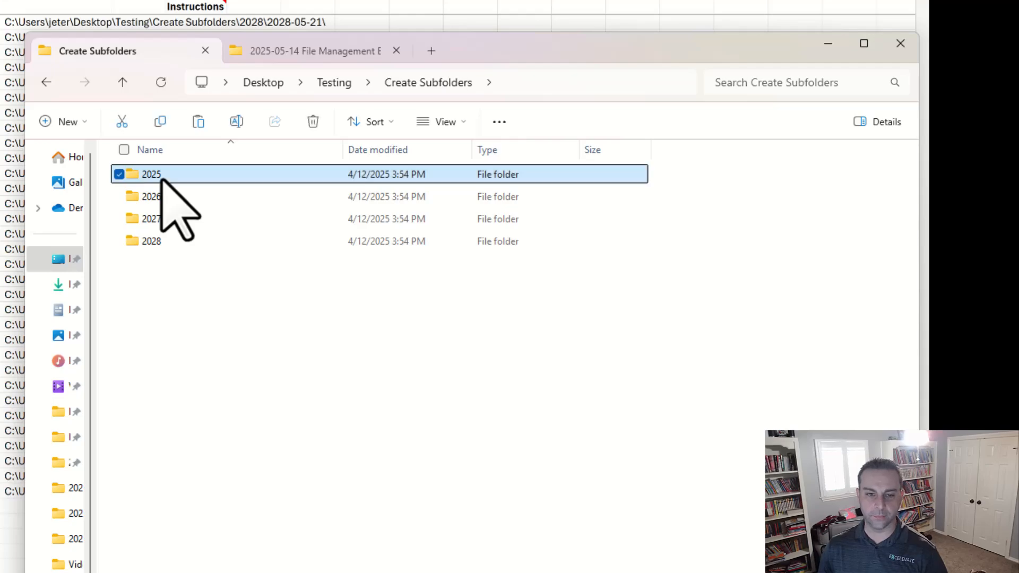
double_click(154, 174)
scroll(196, 398, down, 10)
scroll(194, 385, up, 10)
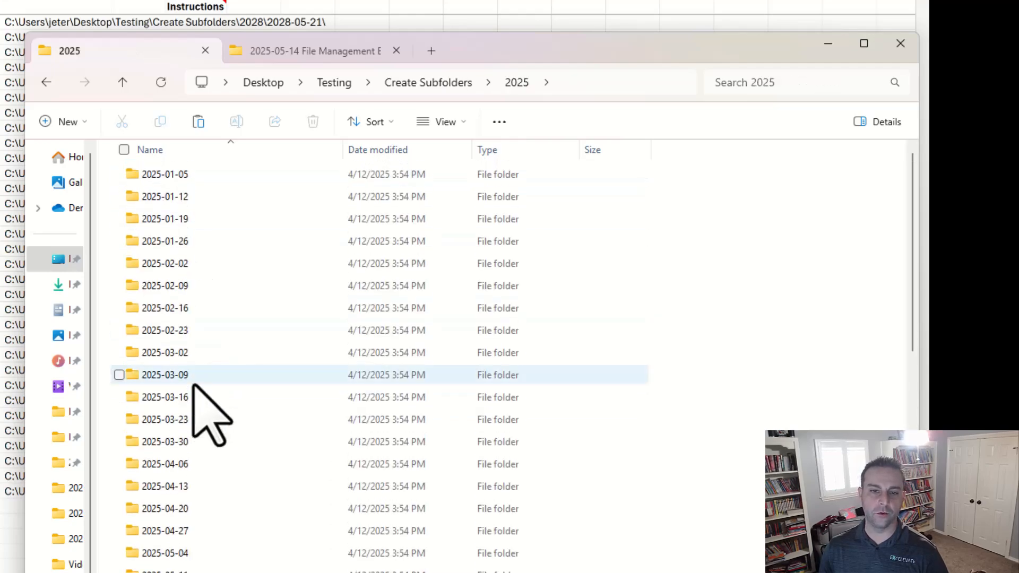
click(425, 83)
Switch back to Excel and copy the parent folder path from cell A2
key(alt+Tab)
key(ctrl+Up)
key(Down)
key(Left)
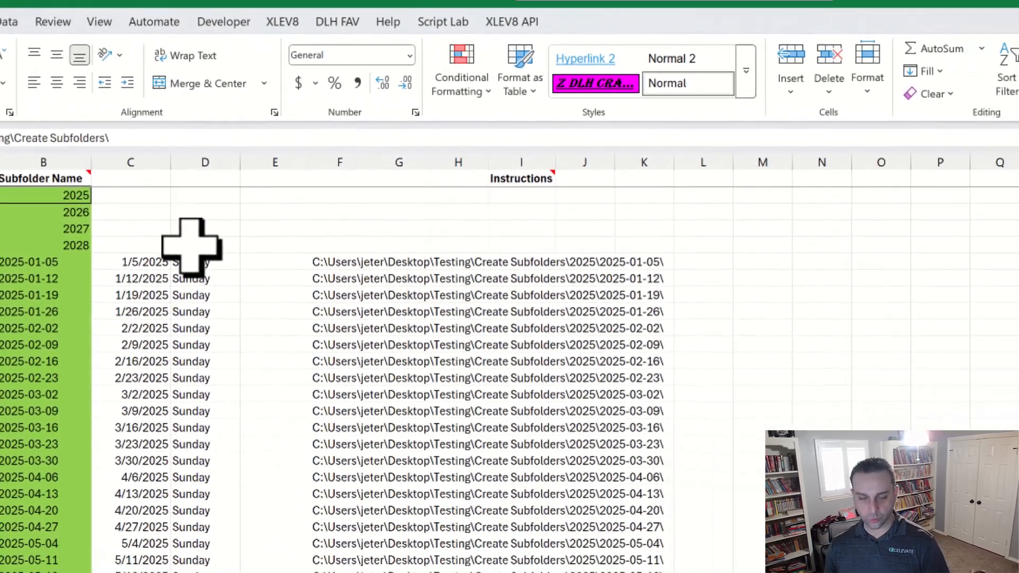
Run the Auto Nav Shortcuts macro on the Desktop\Testing\Create Subfolders\ path, including shortcuts for lower-level subfolders
key(ctrl+shift+m)
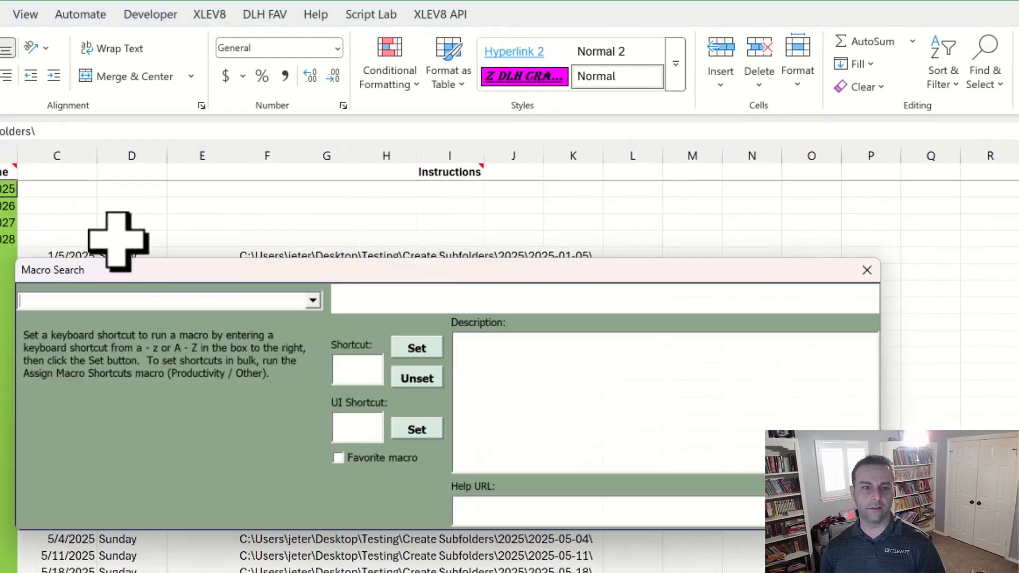
text(nav)
key(Down)
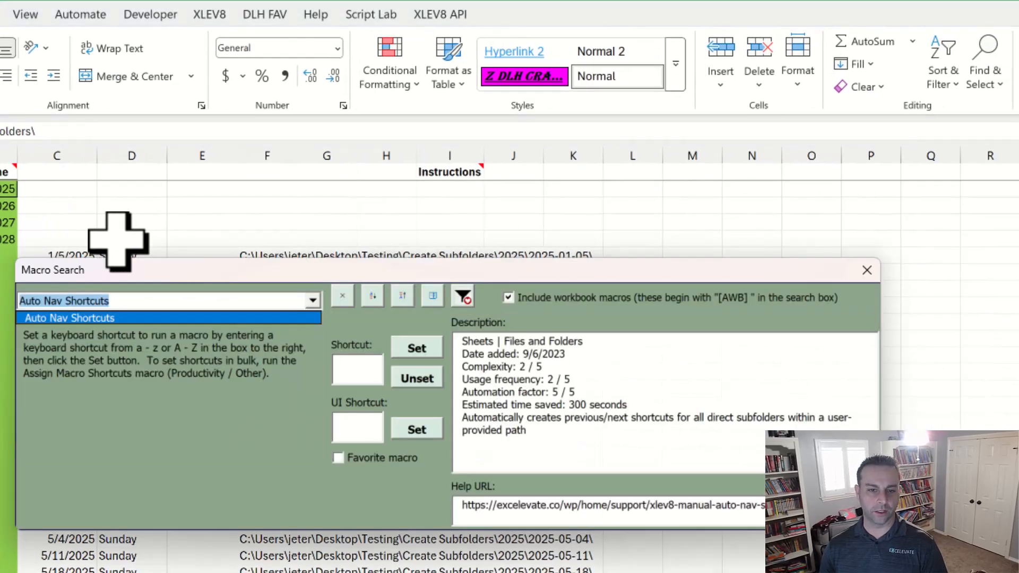
key(Return)
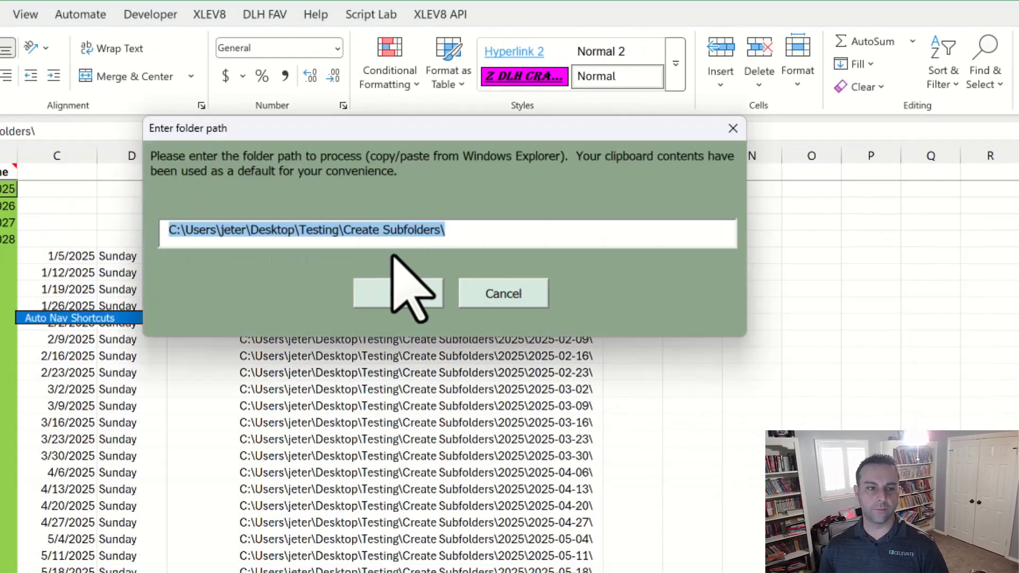
click(386, 286)
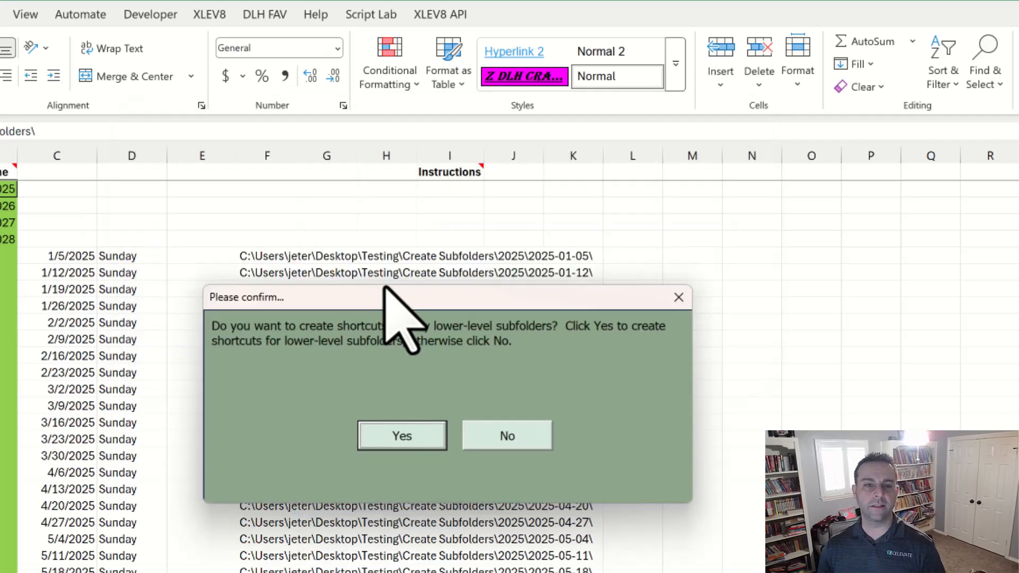
click(402, 435)
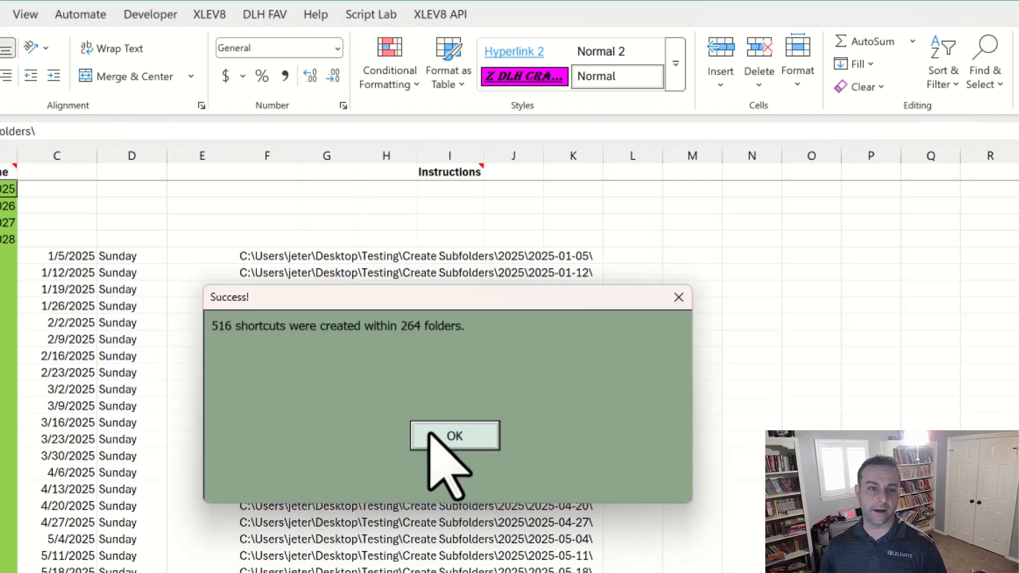
click(430, 434)
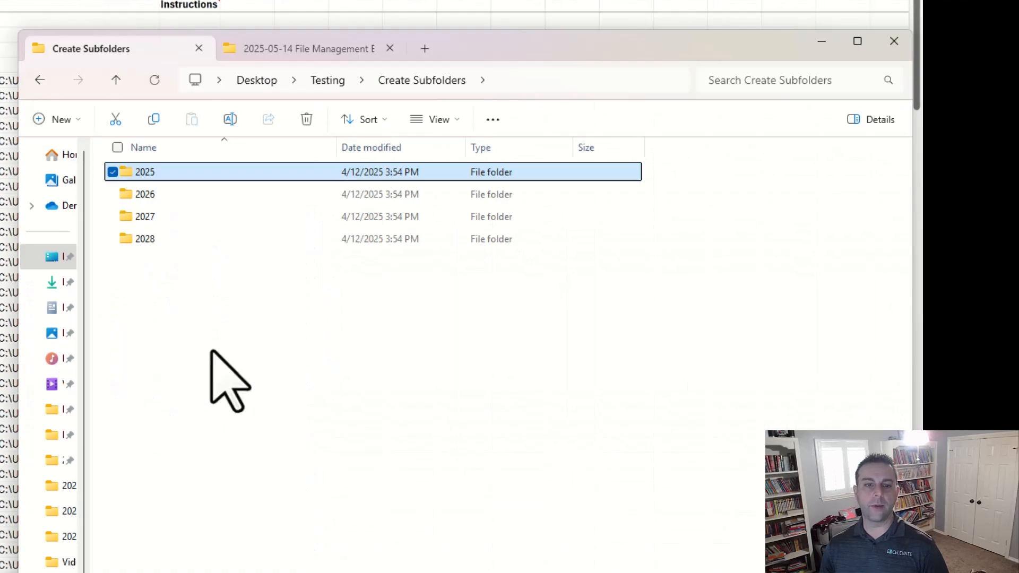
In File Explorer, open the 2025 folder, look through its weekly subfolders and open 2025-01-05
double_click(146, 175)
scroll(197, 283, down, 1)
scroll(197, 283, down, 10)
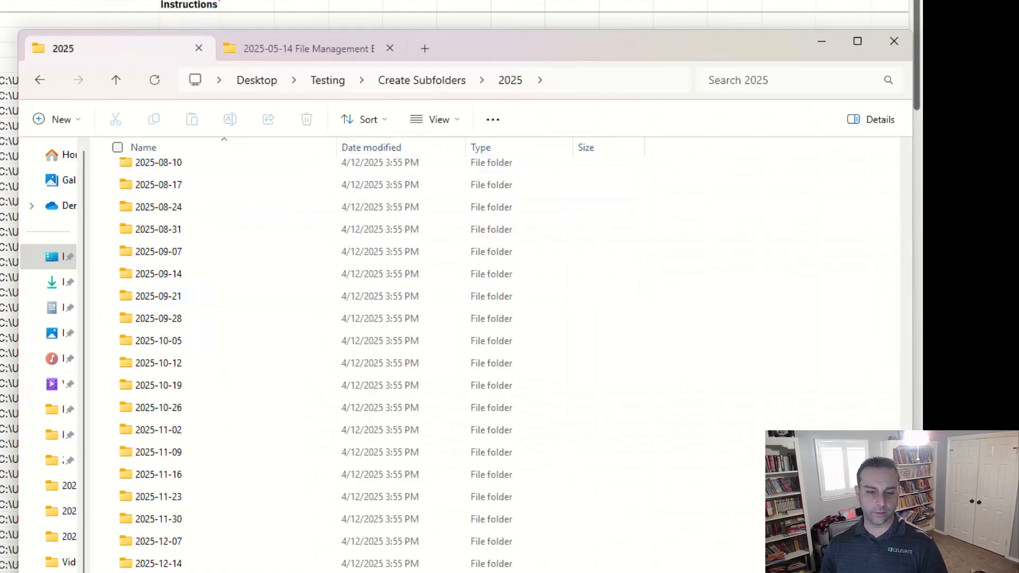
scroll(239, 499, up, 10)
double_click(167, 173)
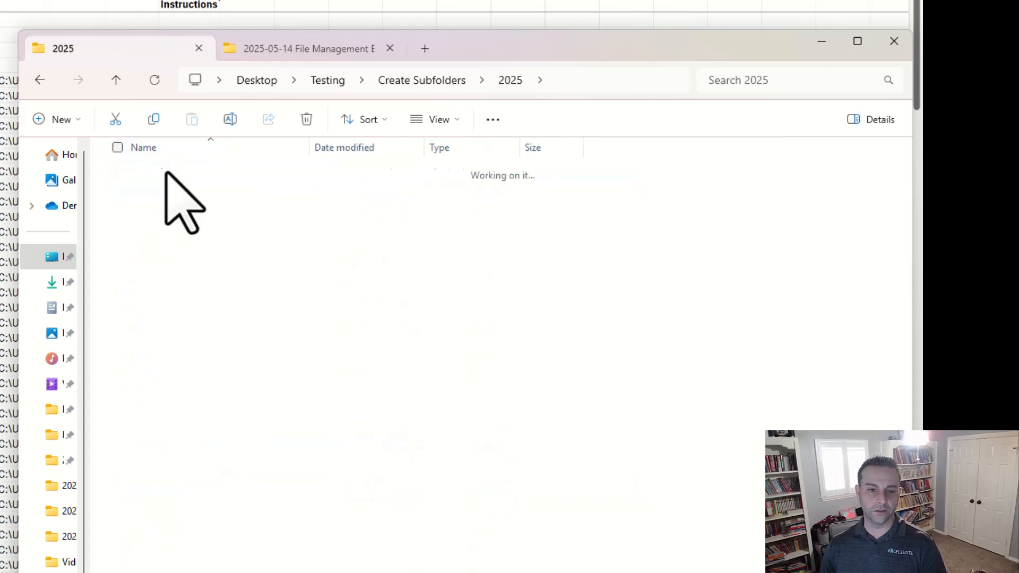
Follow the _NEXT shortcuts from 2025-01-05 through to 2025-02-02 and return to the Create Subfolders folder
double_click(172, 175)
double_click(173, 172)
double_click(173, 173)
double_click(172, 172)
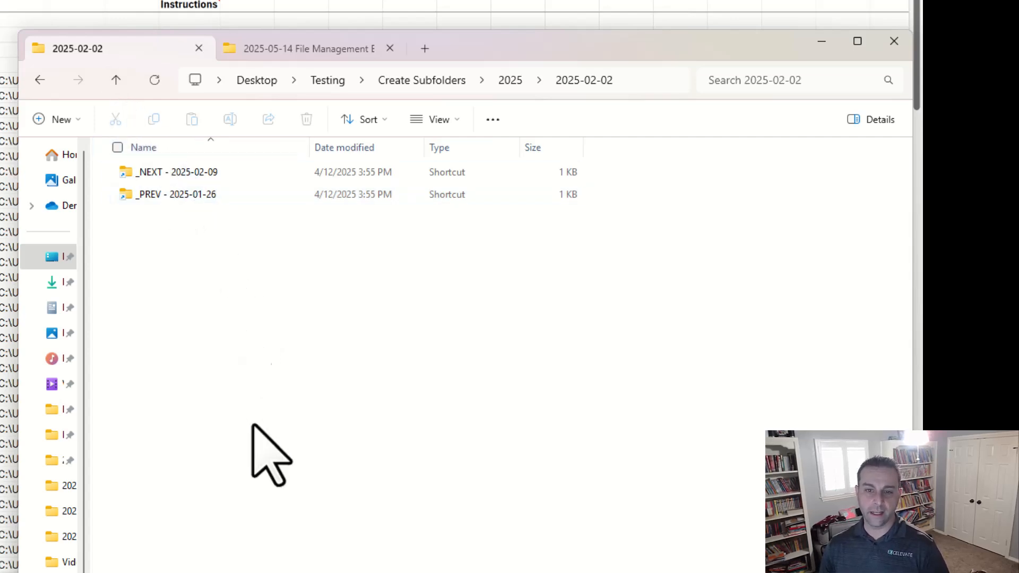
click(428, 82)
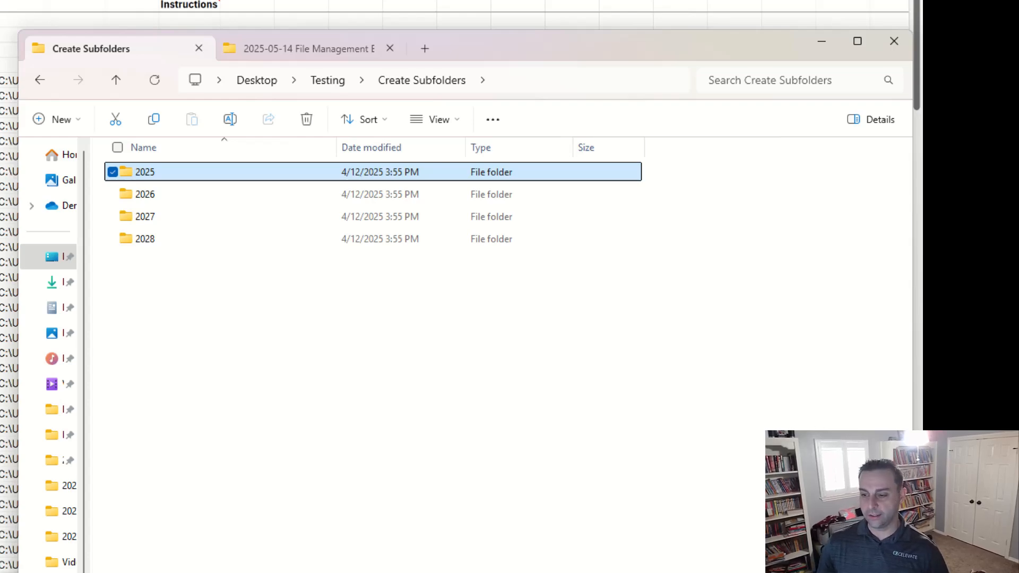
Switch to Excel, go to the sheet listing copy and paste file paths, and inspect the formulas in both columns
key(alt+Tab)
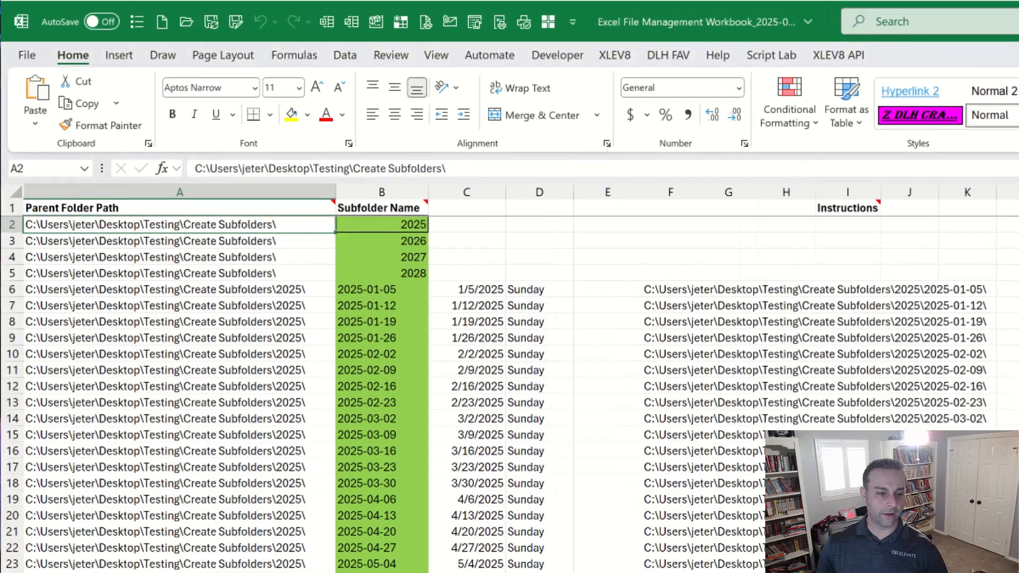
key(ctrl+Page_Down)
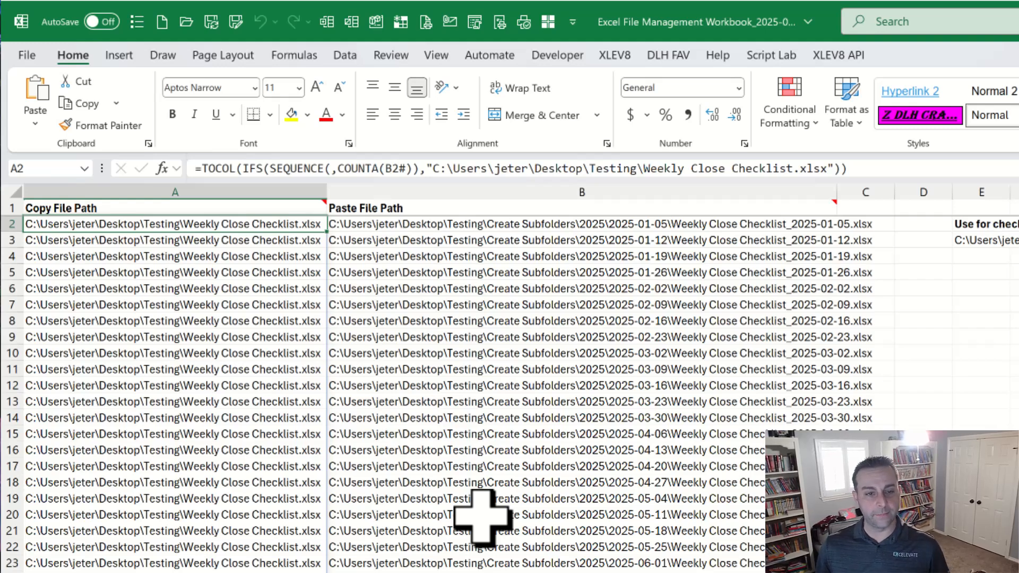
click(268, 256)
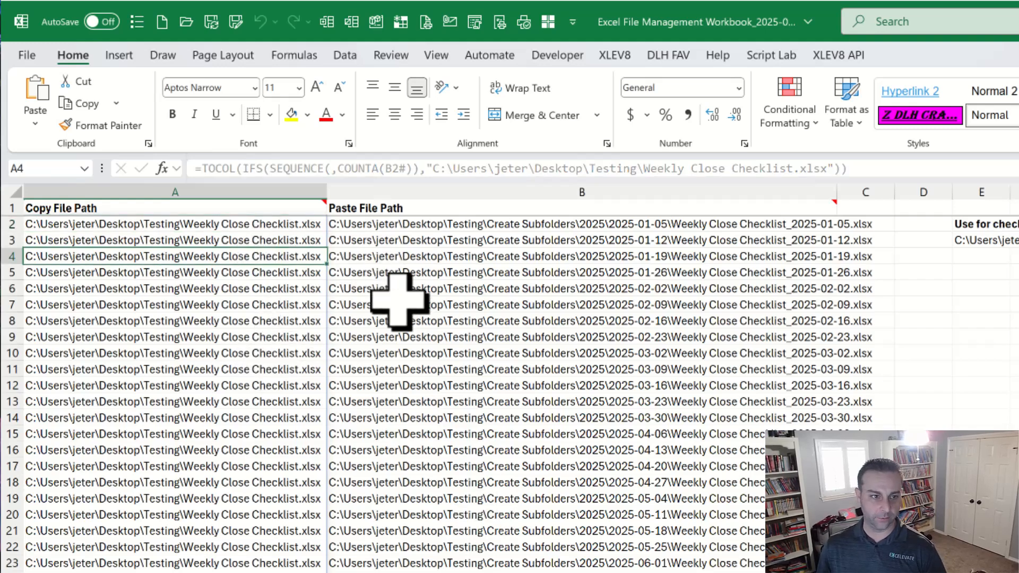
click(417, 259)
click(427, 236)
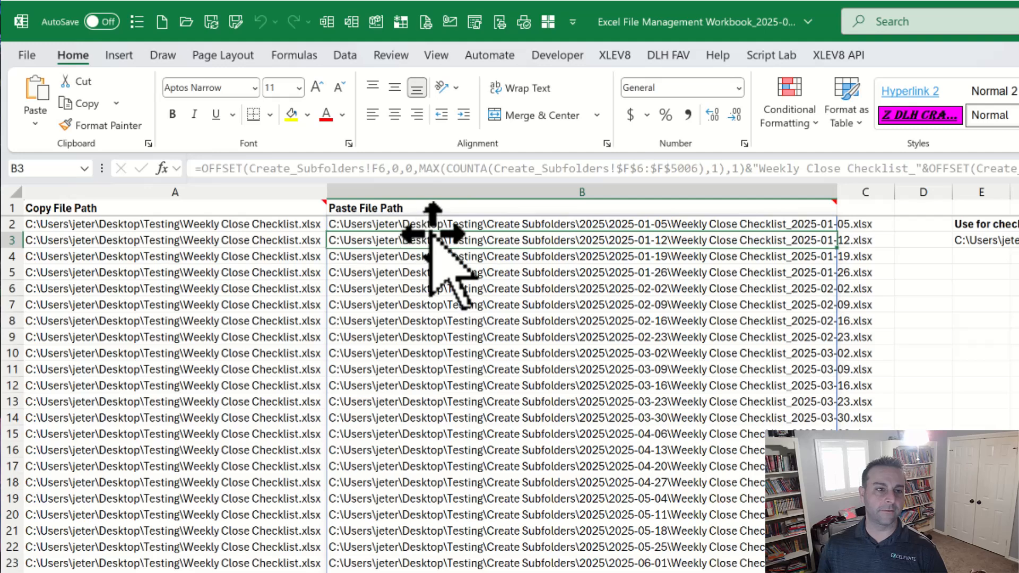
Run the Bulk File Copy macro on the listed copy and paste file paths to create the weekly checklist files
click(262, 226)
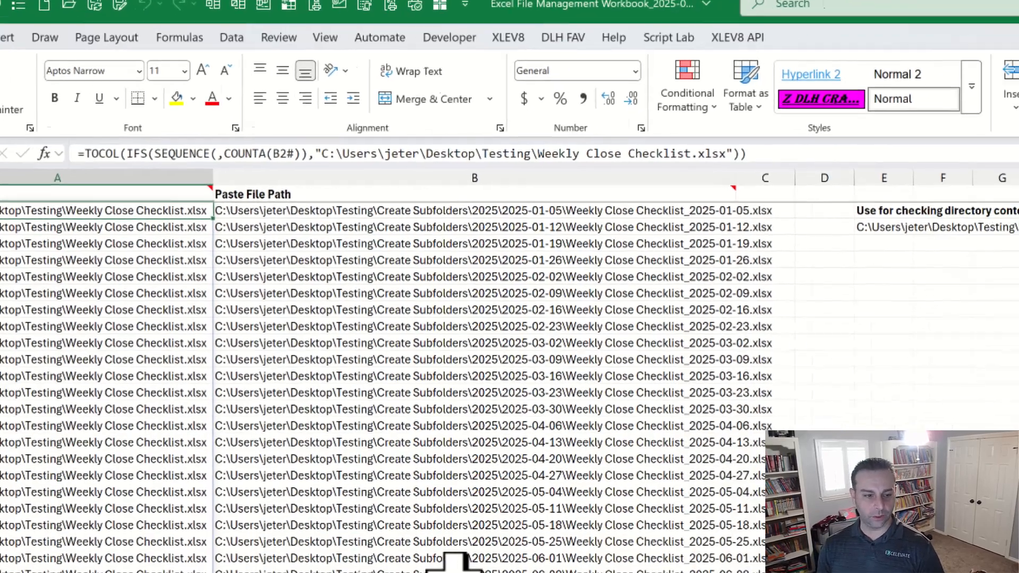
key(ctrl+shift+m)
text(bulk f)
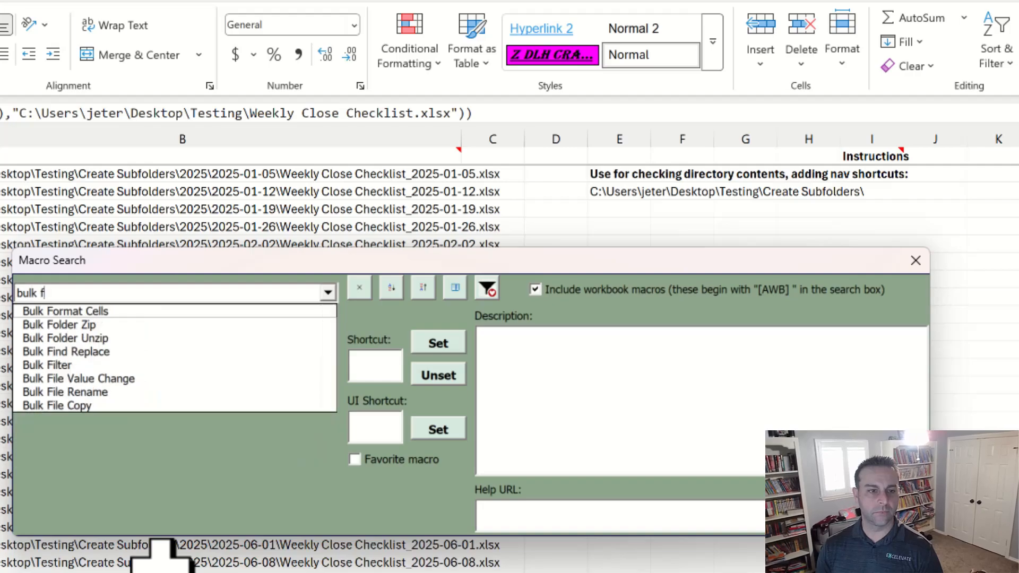
text(i)
key(Down)
key(Down)
key(Down)
key(Down)
key(Return)
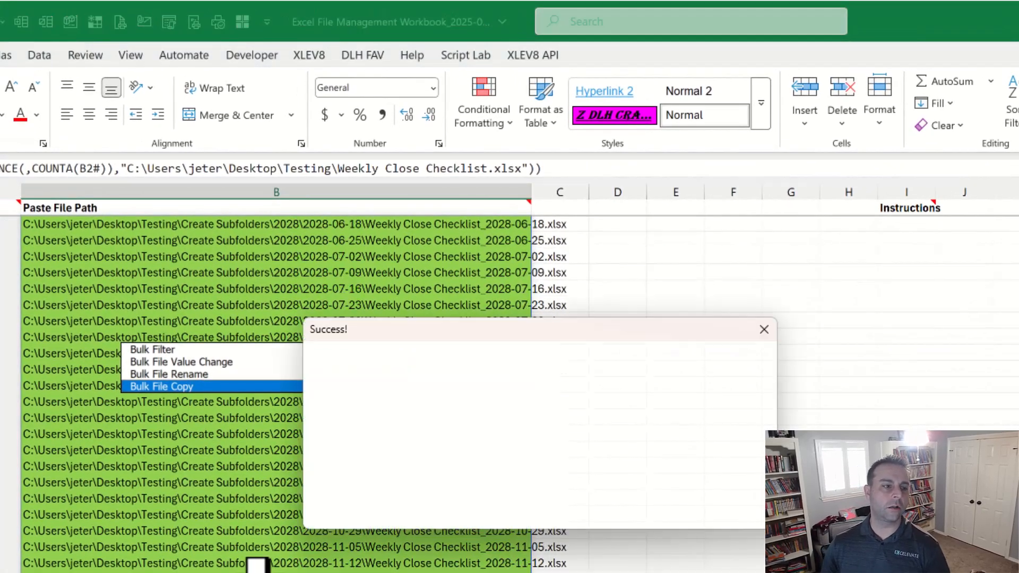
click(555, 465)
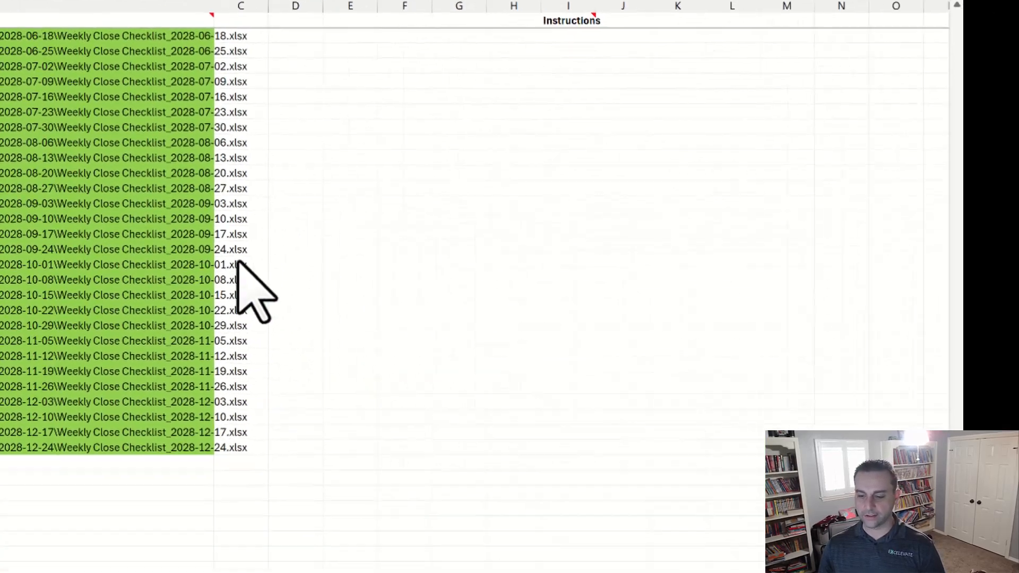
Switch to File Explorer, open 2025 and its 2025-01-05 subfolder to check for the copied checklist, and return to Excel
key(alt+Tab)
double_click(155, 165)
click(180, 188)
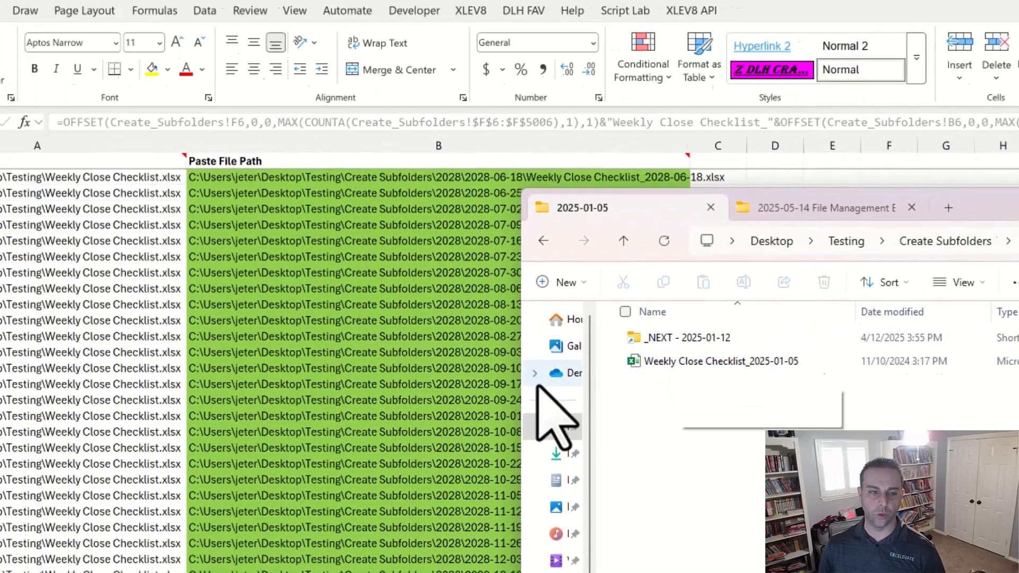
click(507, 495)
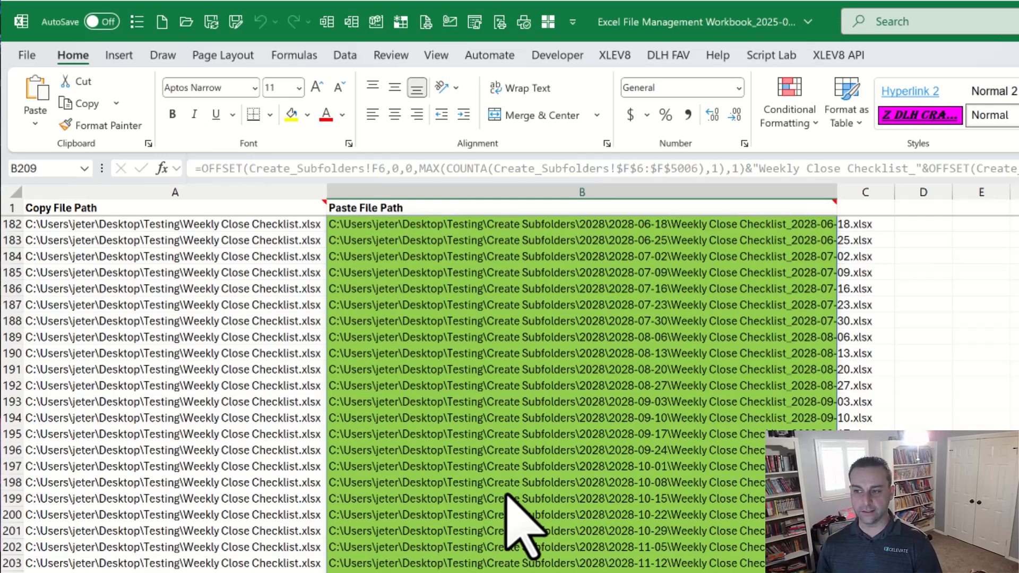
Copy the Create Subfolders path from cell E3 and reselect the first paste file path in B2
click(505, 497)
key(ctrl+Up)
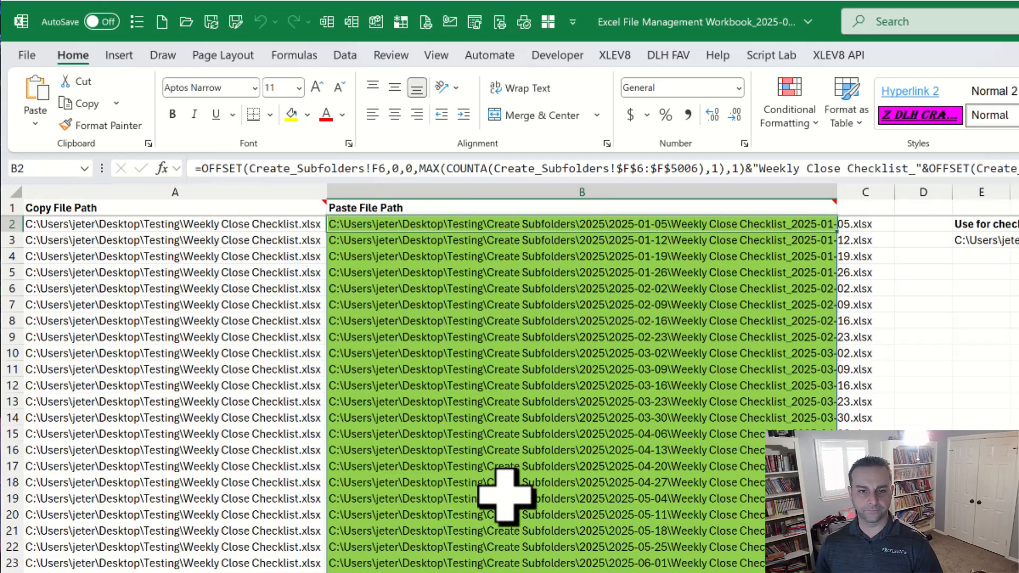
click(981, 240)
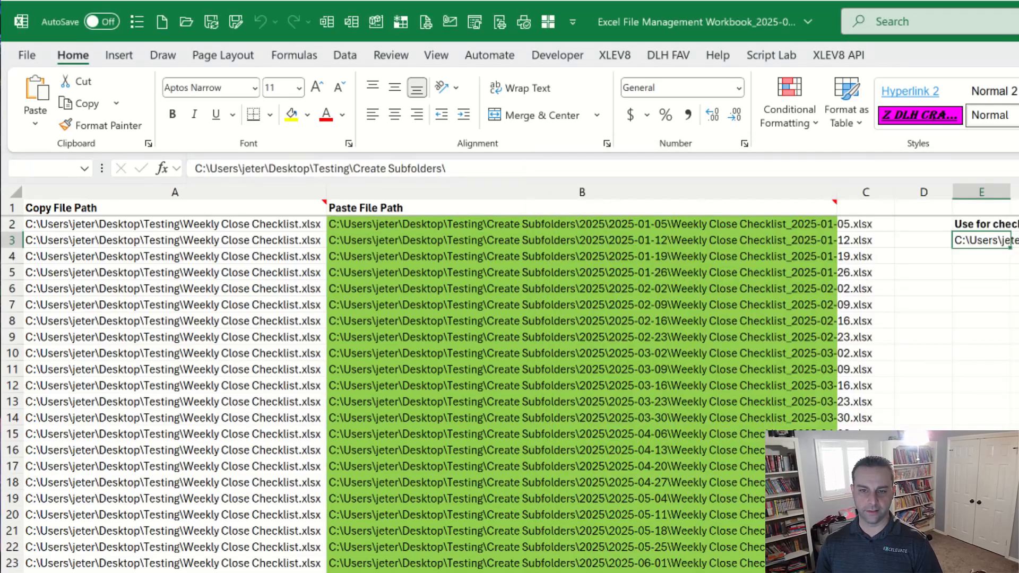
key(Left)
key(Left)
key(Left)
key(Up)
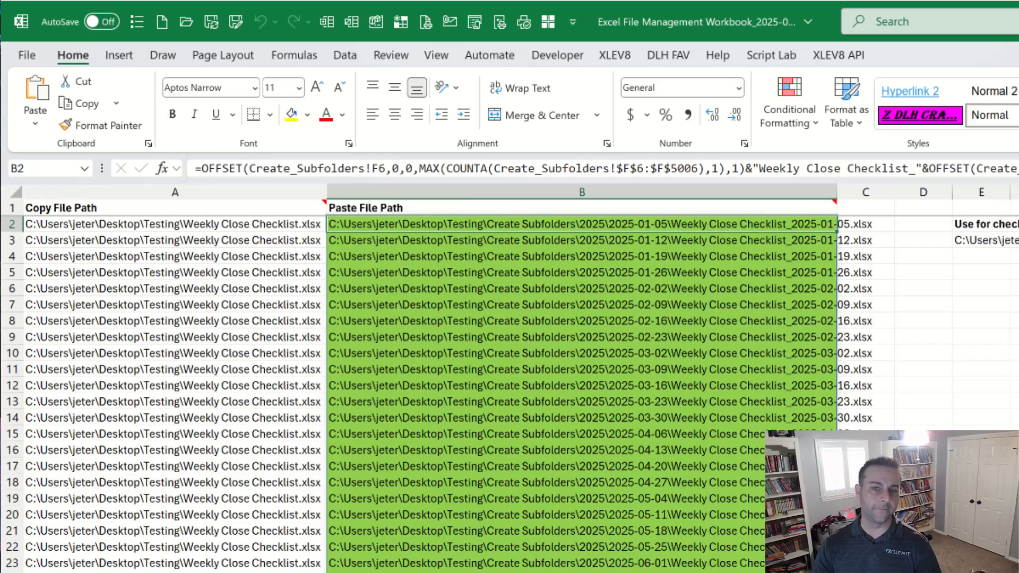
Run the List Directory Contents macro on the Desktop\Testing\Create Subfolders\ path, including the contents of subfolders
key(ctrl+m)
text(dir)
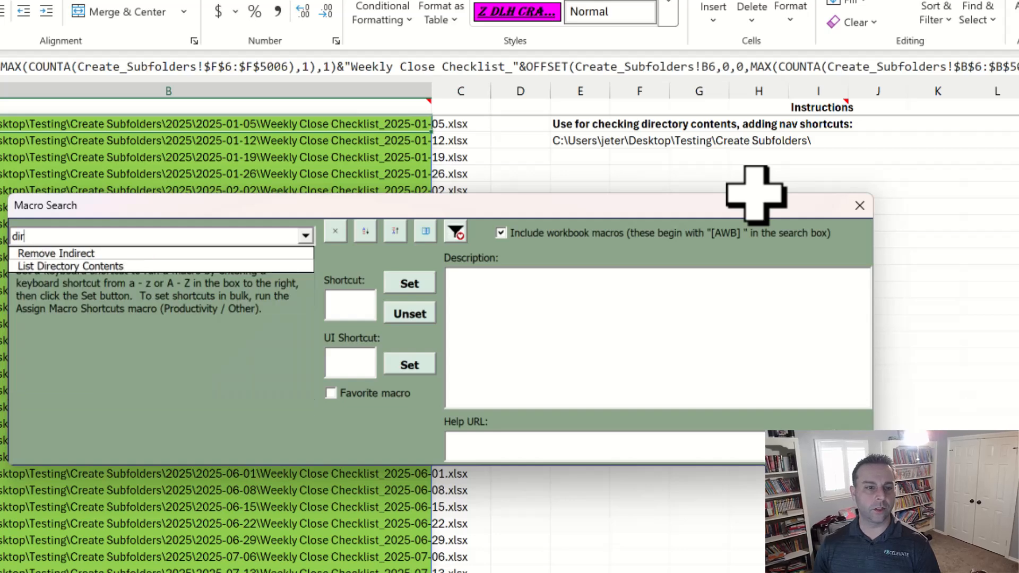
key(Down)
key(Down)
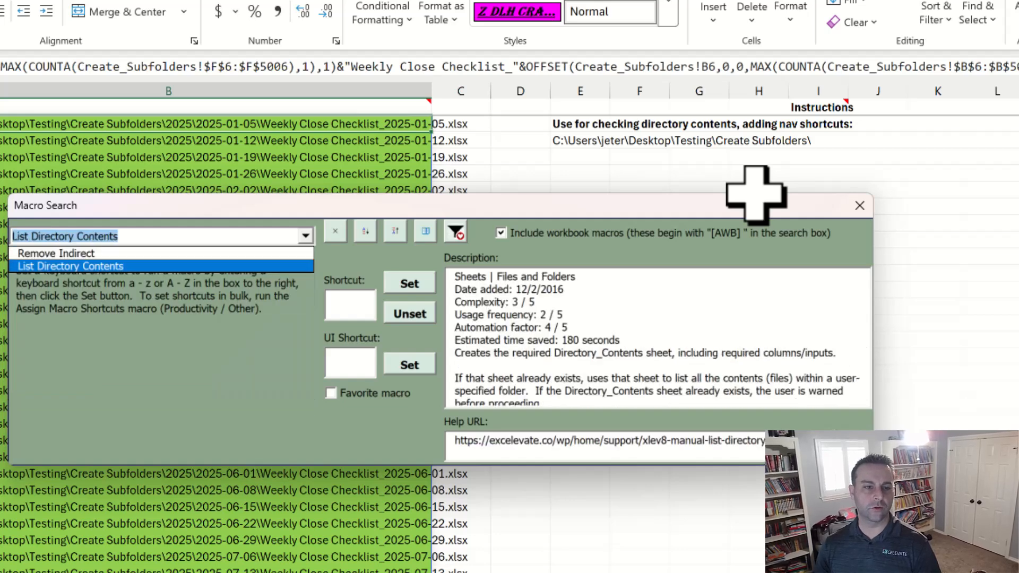
key(Return)
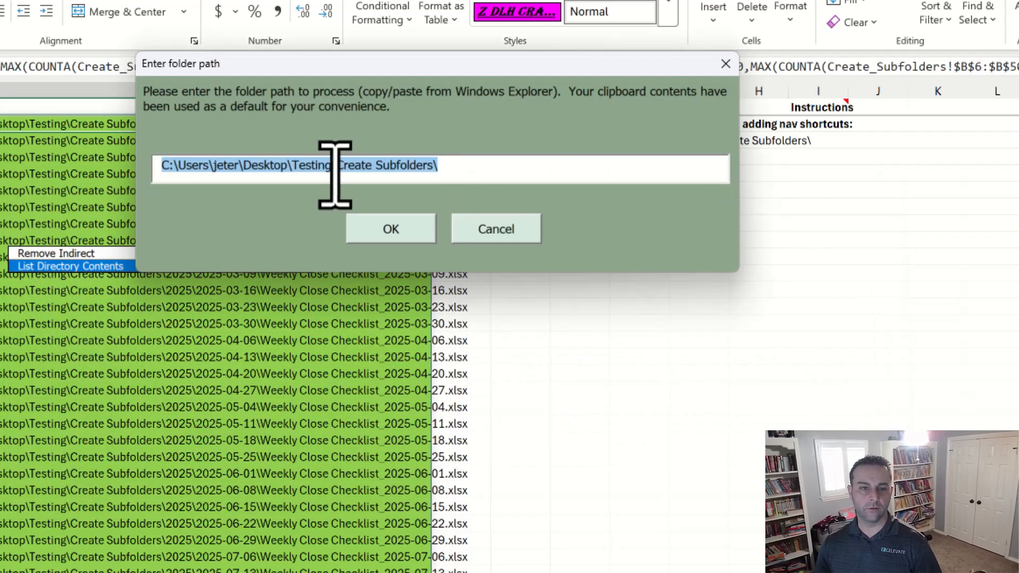
click(409, 228)
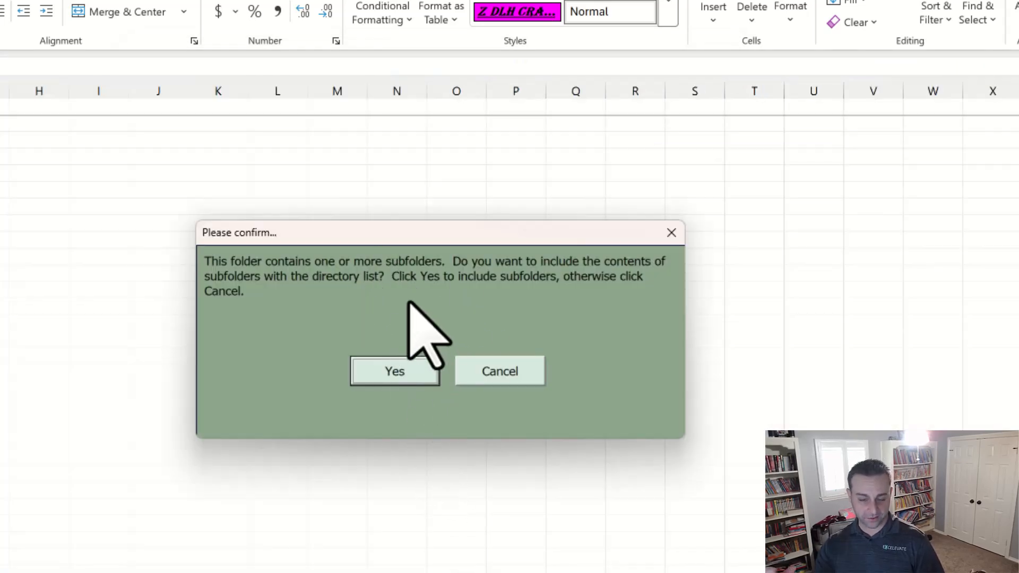
click(399, 368)
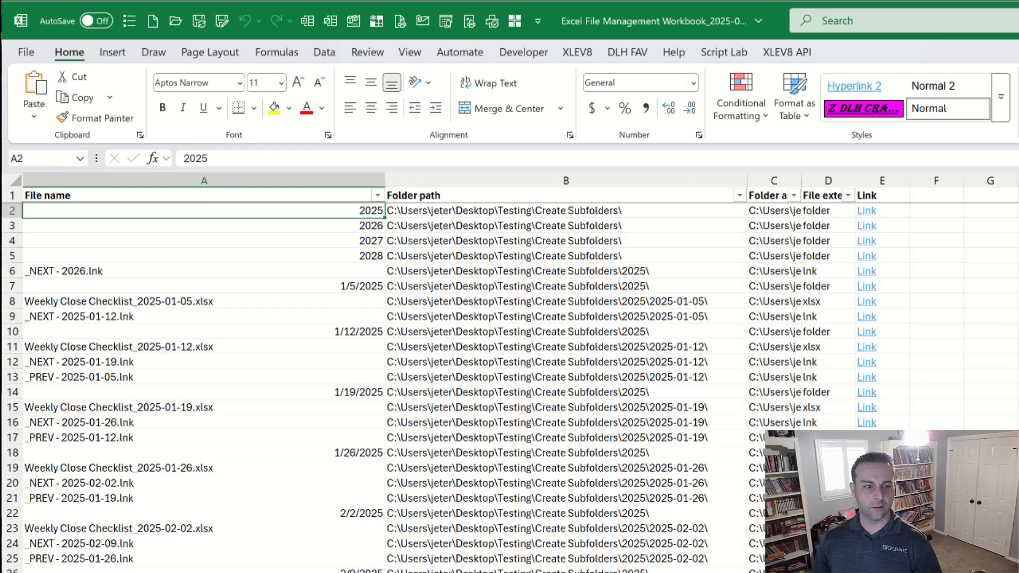
Left-align the File name entries in the directory list and filter the File extension column to xlsx only
key(ctrl+shift+Down)
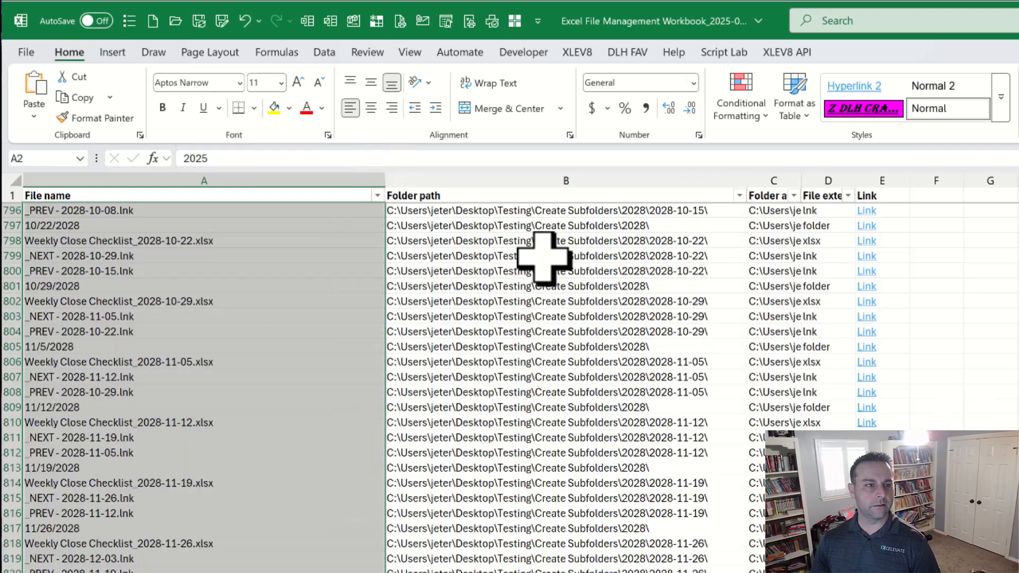
key(ctrl+Home)
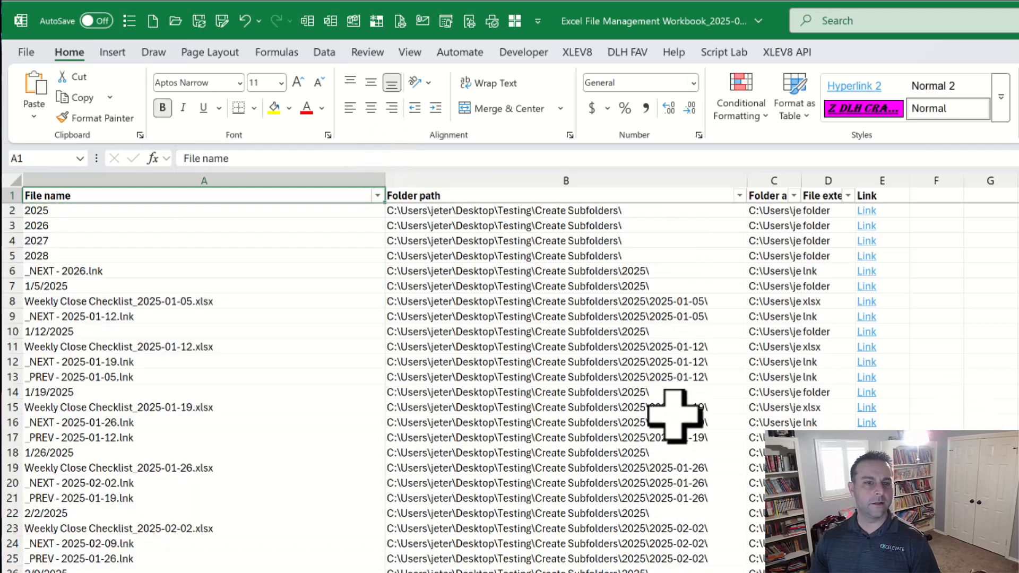
click(848, 196)
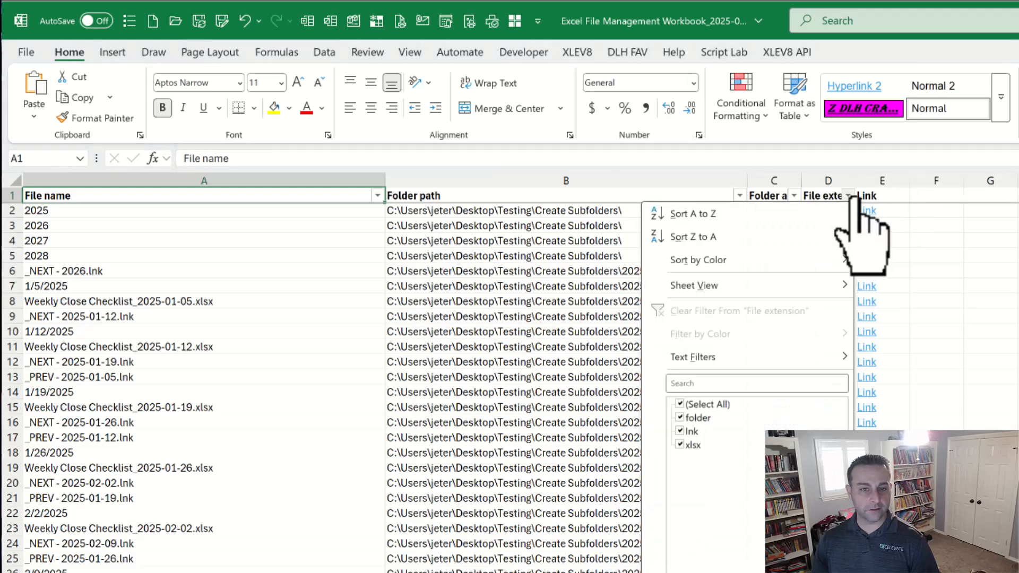
click(979, 238)
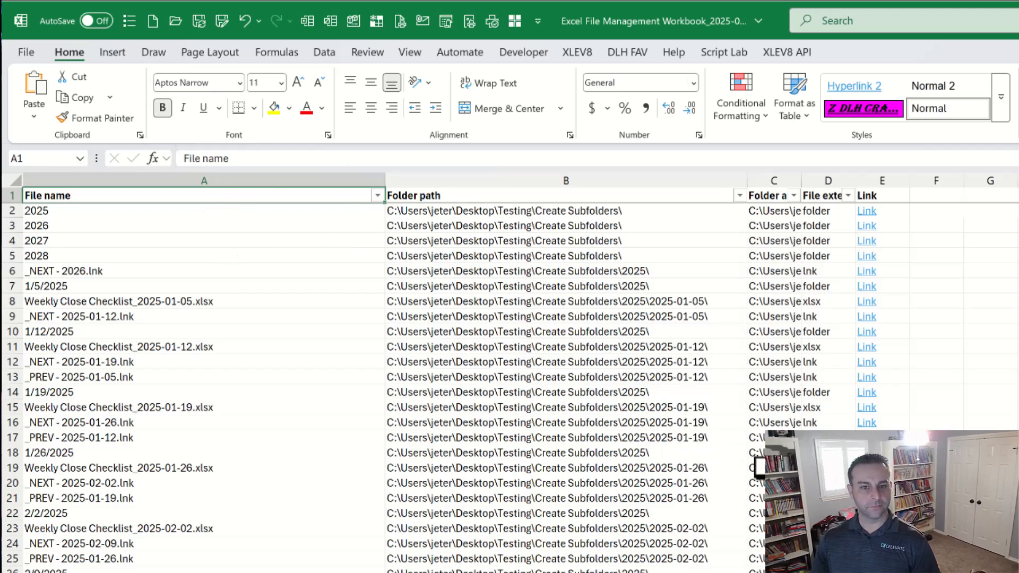
click(848, 195)
click(706, 404)
click(692, 445)
click(771, 572)
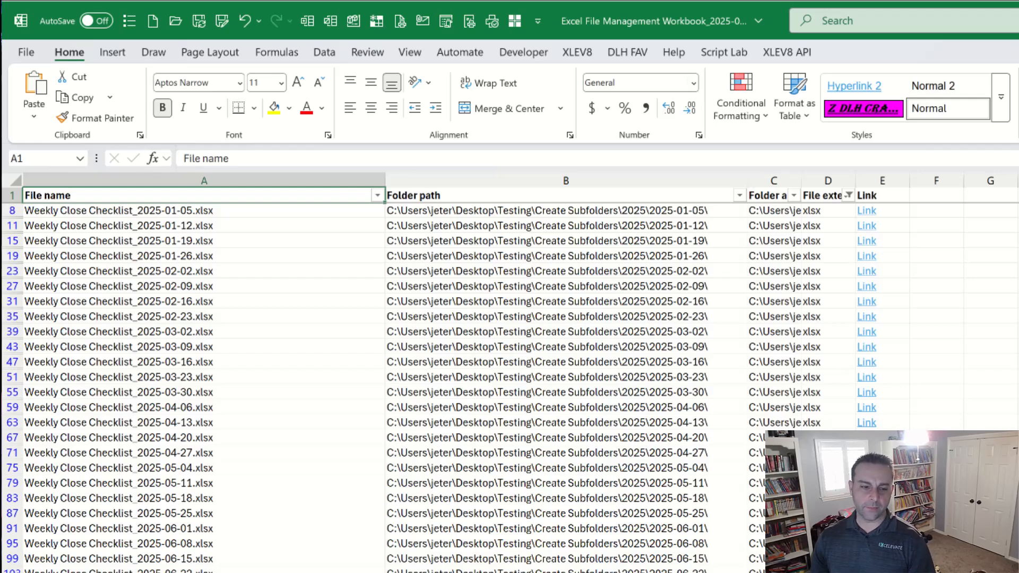
On the bulk file rename sheet, inspect the folder path, old and new file name formulas, and check the checklist's current name in the 2025-01-05 folder
key(ctrl+Page_Down)
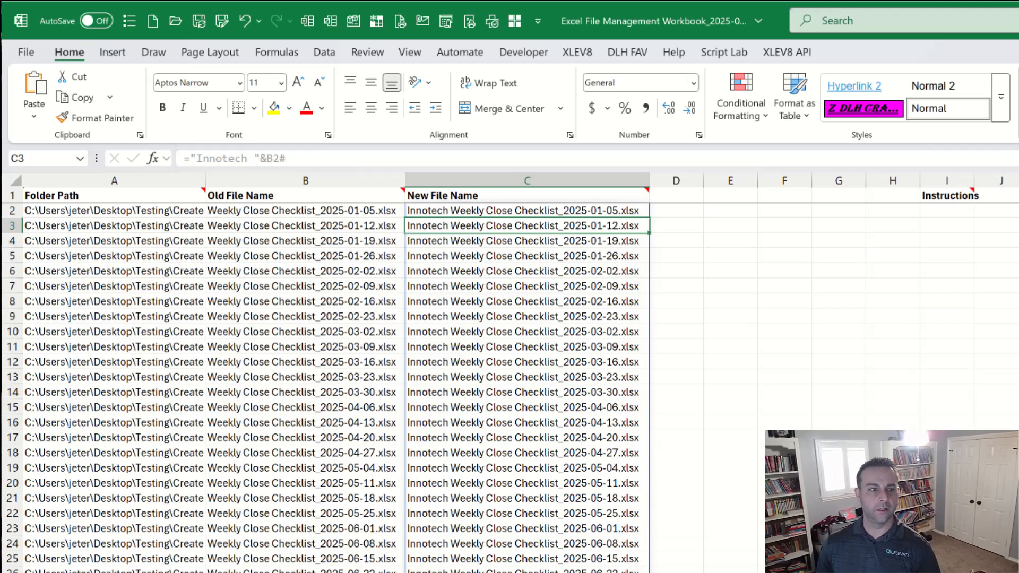
key(Left)
key(Left)
key(Up)
key(Right)
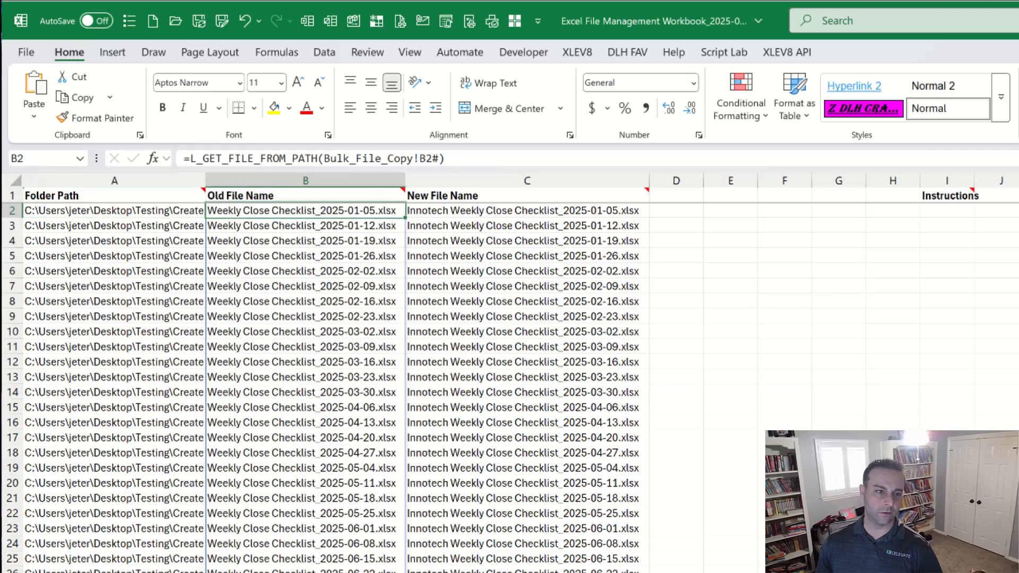
key(Right)
key(Down)
key(Down)
key(Down)
key(Left)
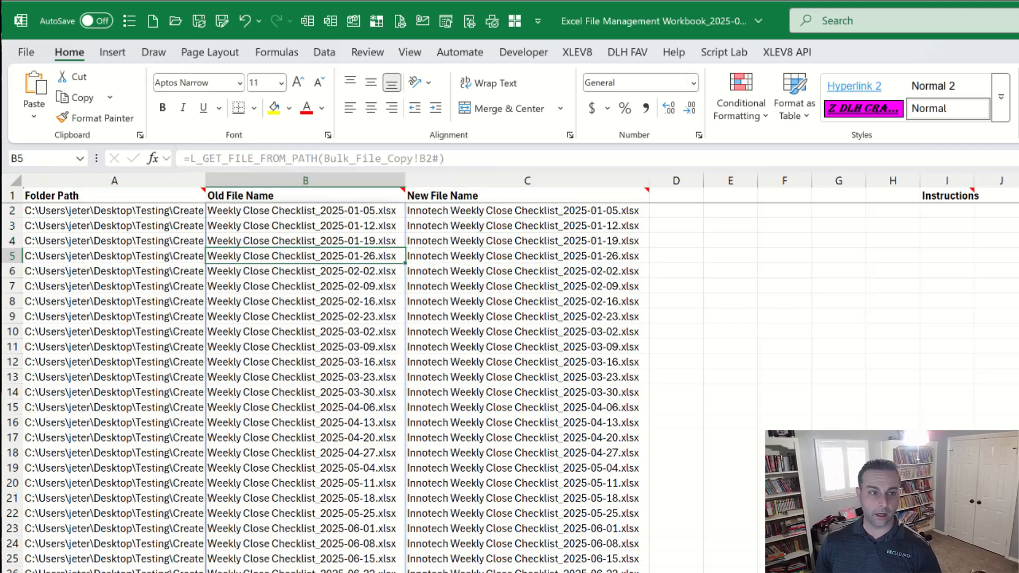
key(Left)
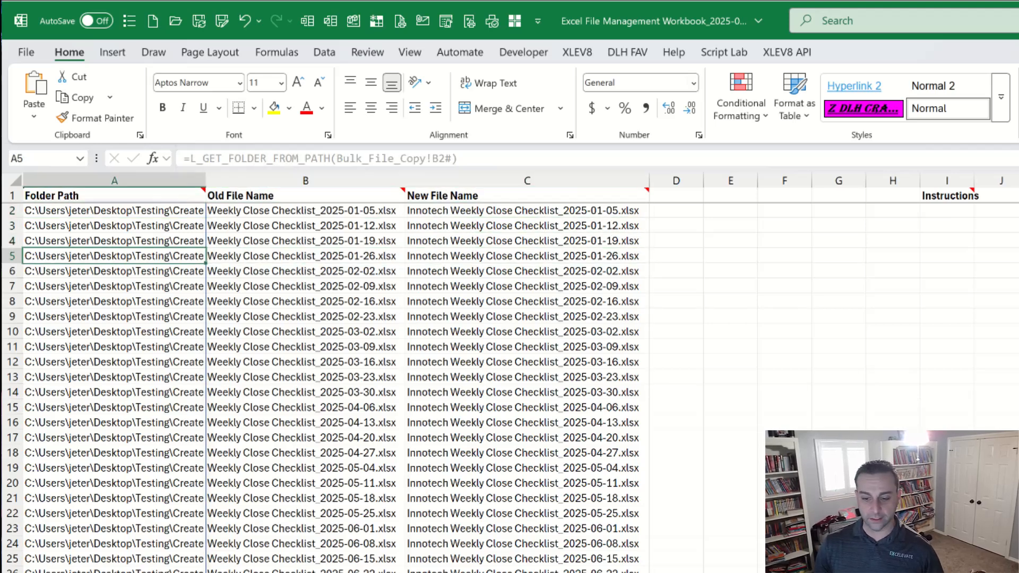
key(Right)
key(Right)
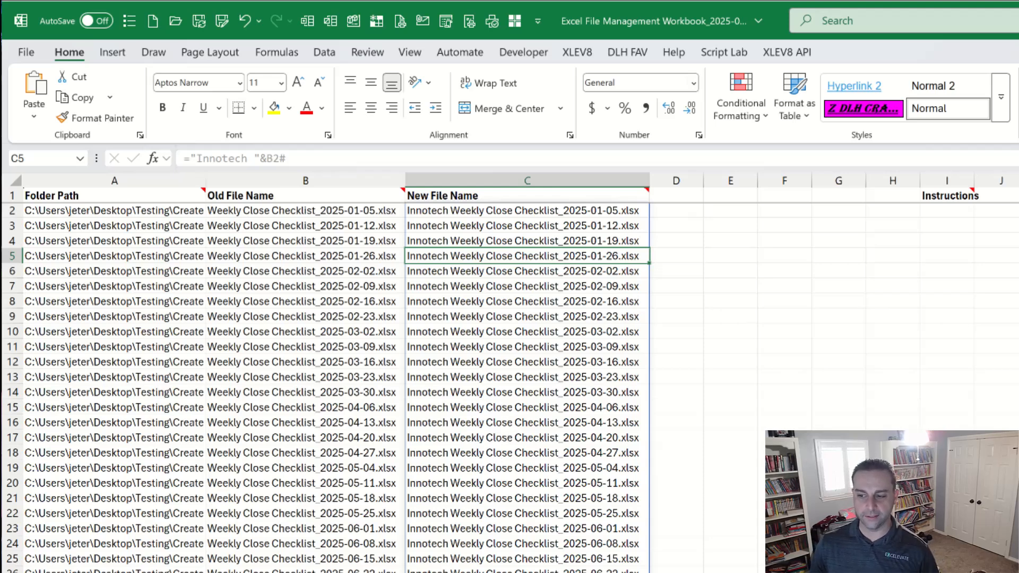
click(131, 229)
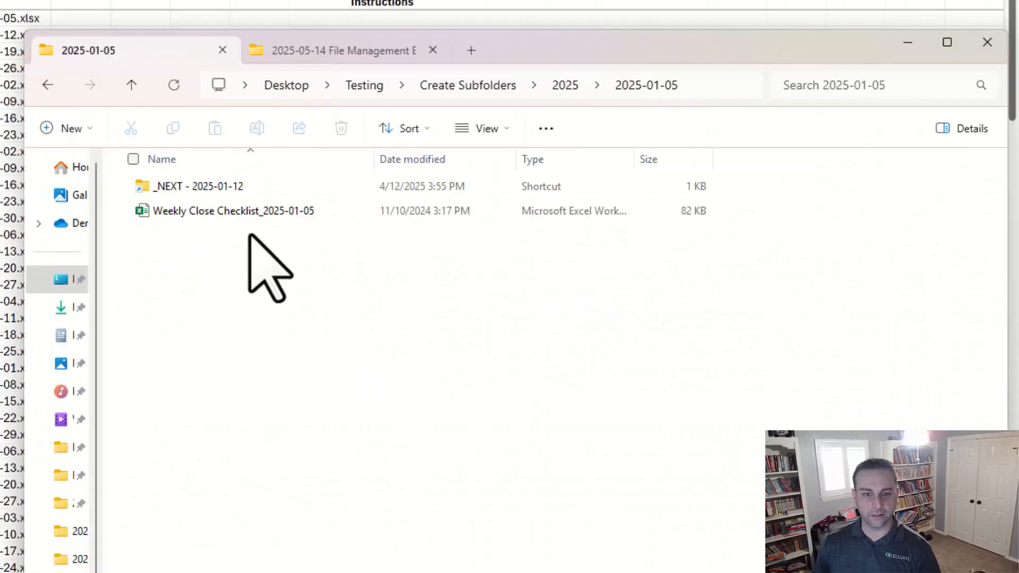
key(alt+Tab)
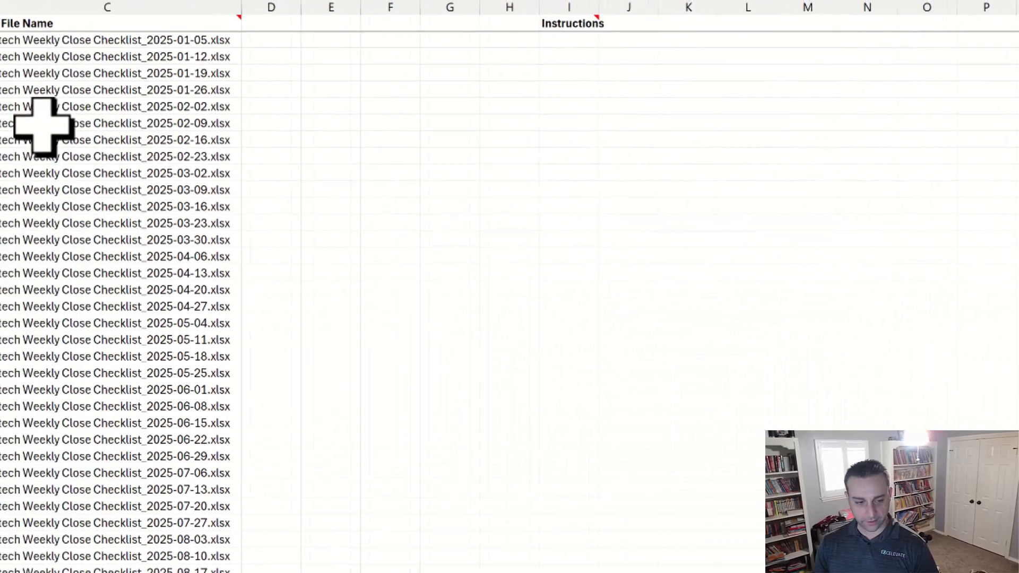
Run the Bulk File Rename macro to apply the Innotech file names, and check the renamed checklist in the 2025-01-05 folder
key(ctrl+m)
text(rename)
key(Down)
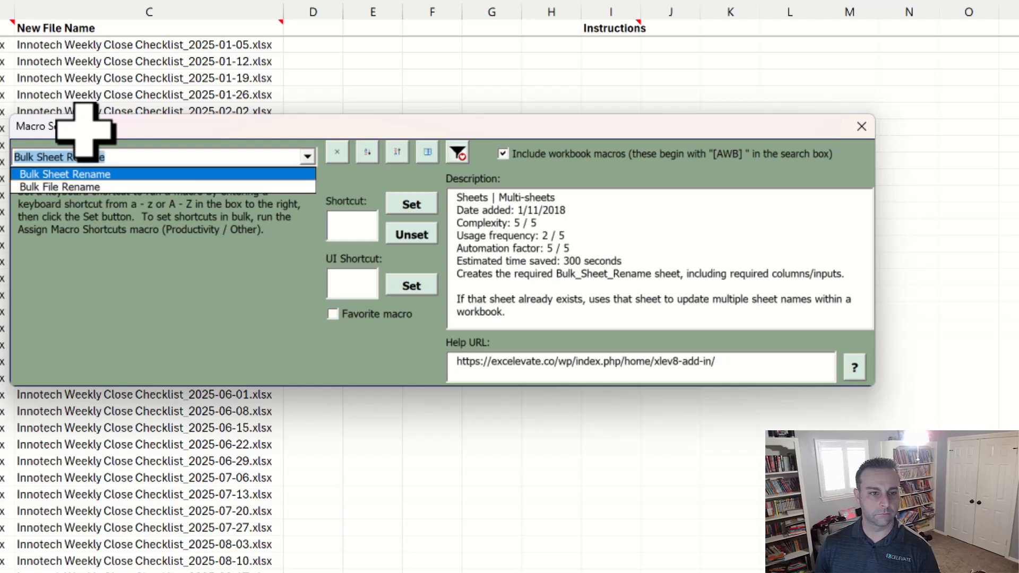
key(Down)
key(Return)
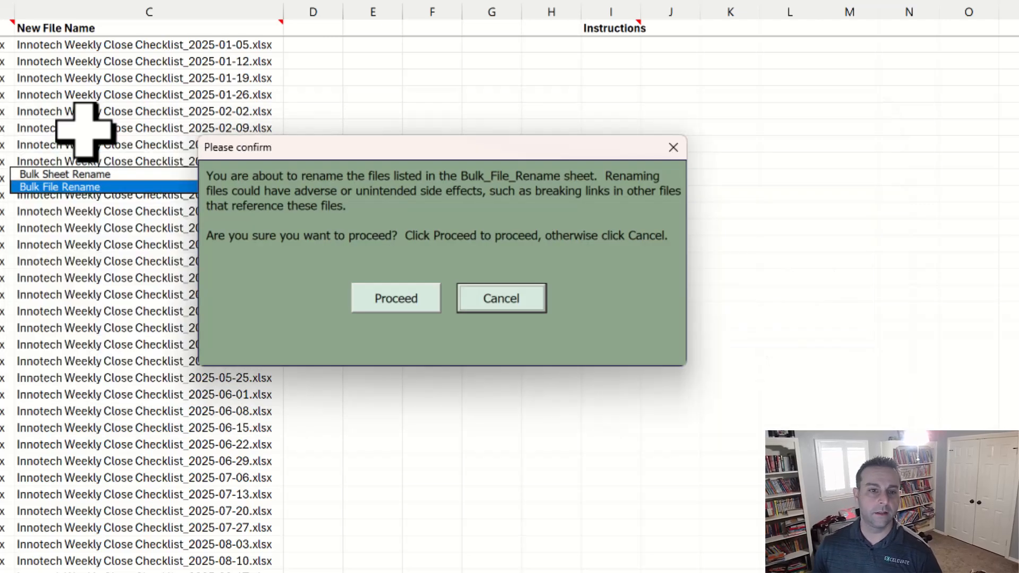
click(391, 295)
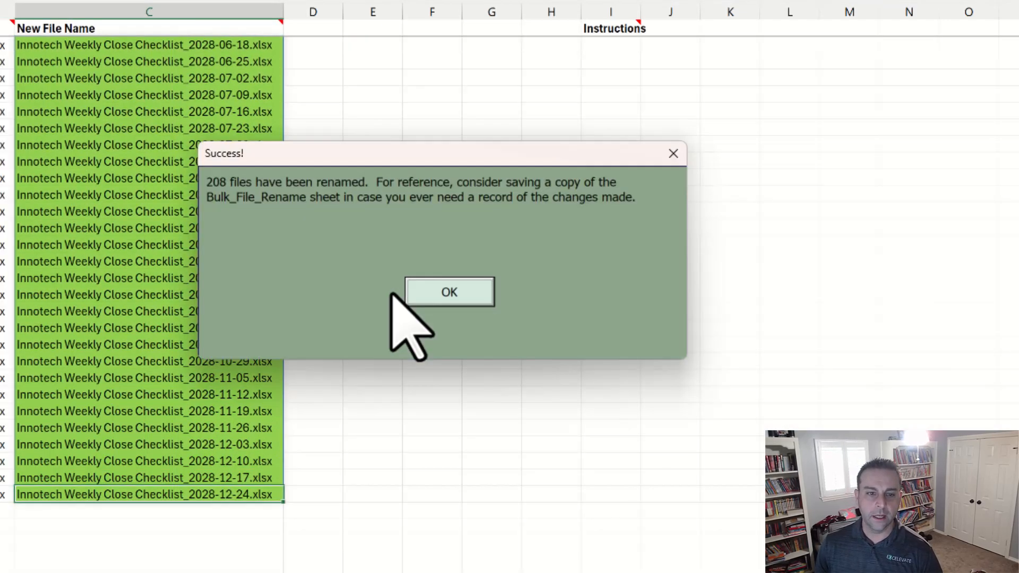
click(454, 292)
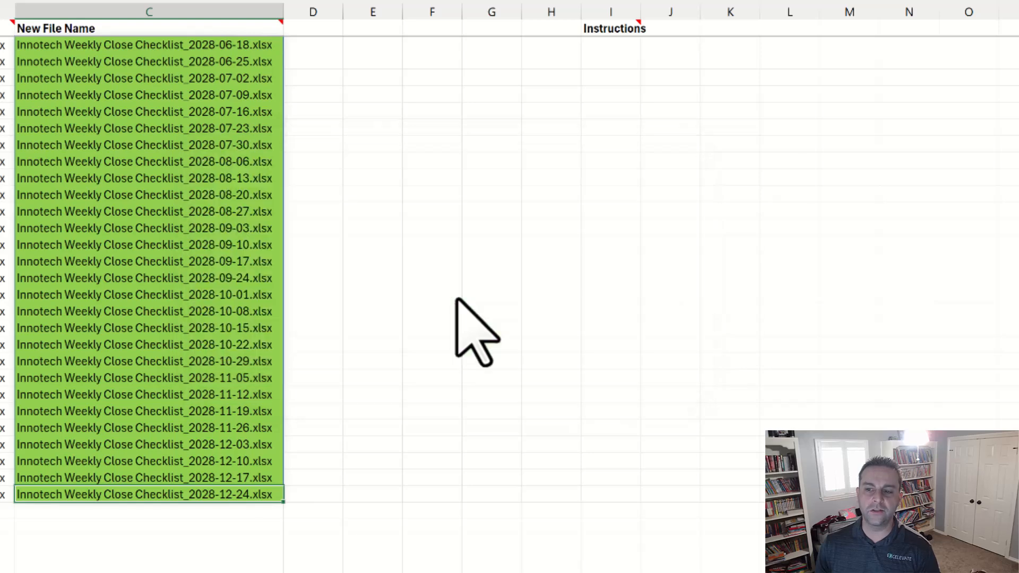
key(alt+Tab)
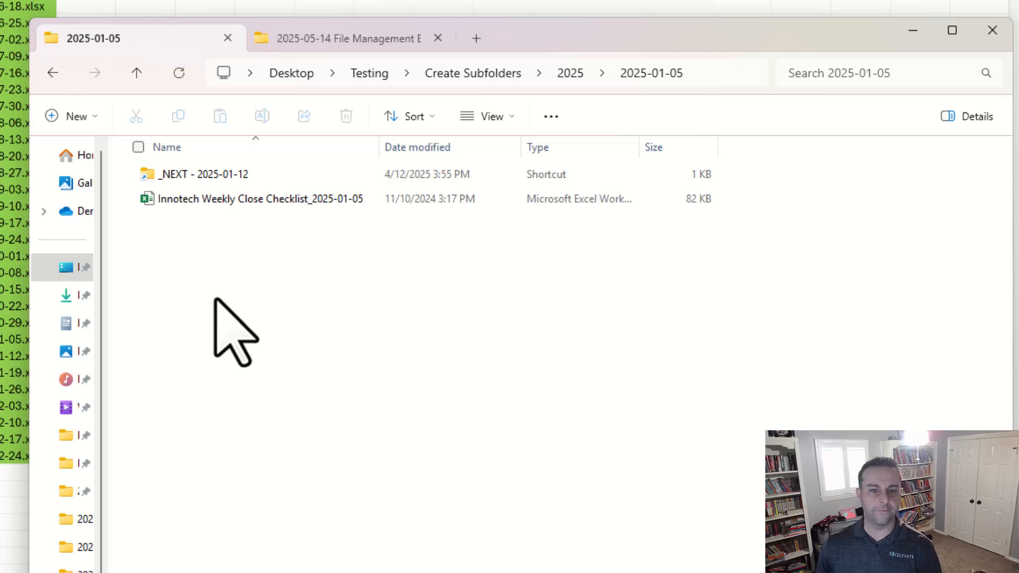
key(alt+Tab)
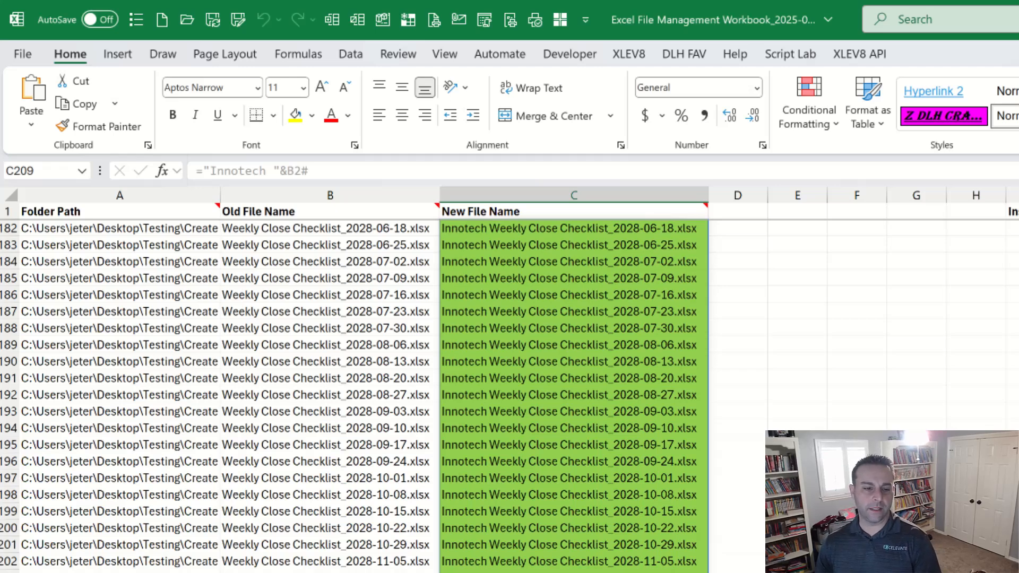
On the file search sheet, search recent files for "push", open Pushup challenge_2025-01-31.xlsx from the Fitness folder, and close it again
key(ctrl+Page_Down)
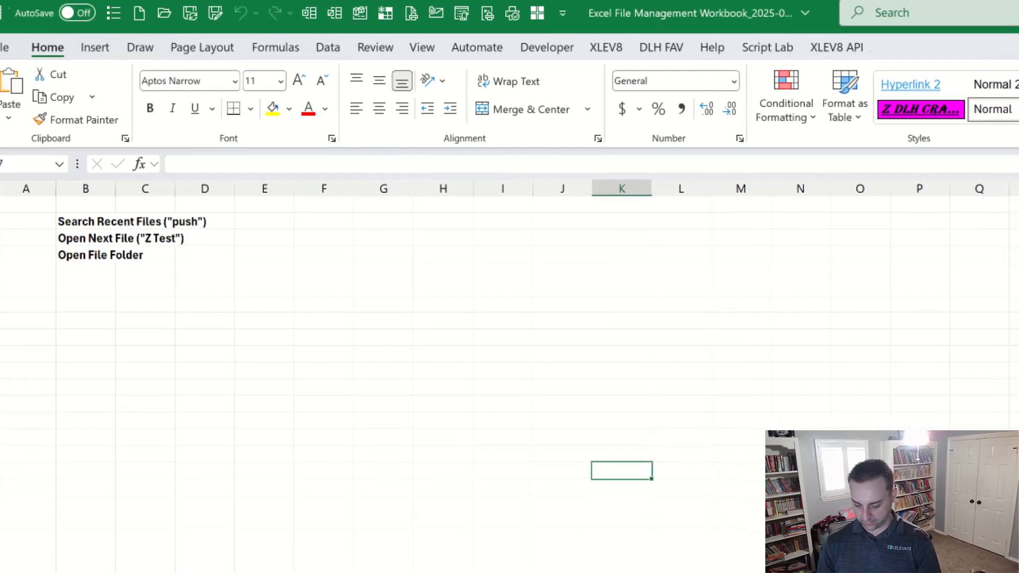
key(ctrl+shift+r)
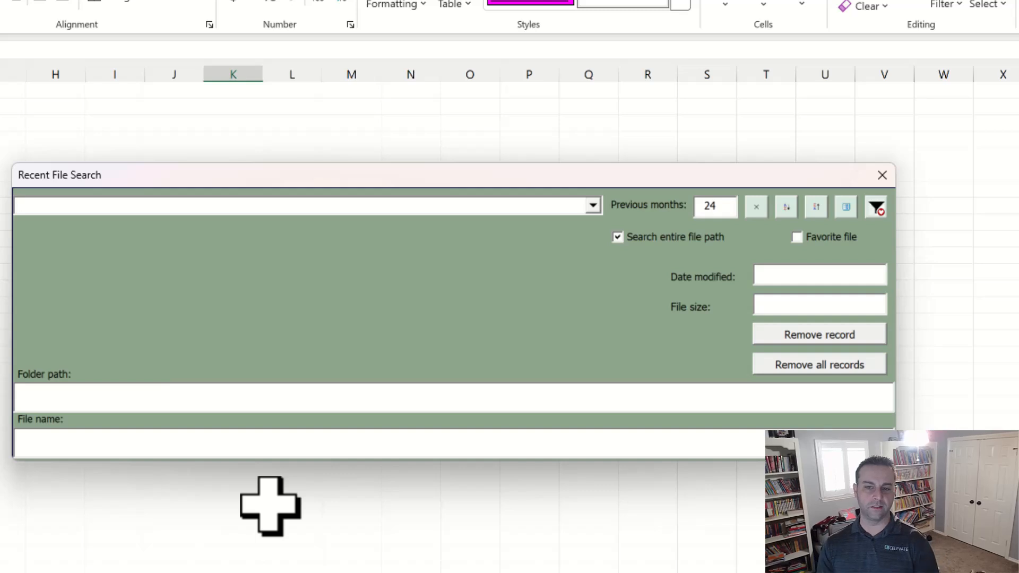
text(pur)
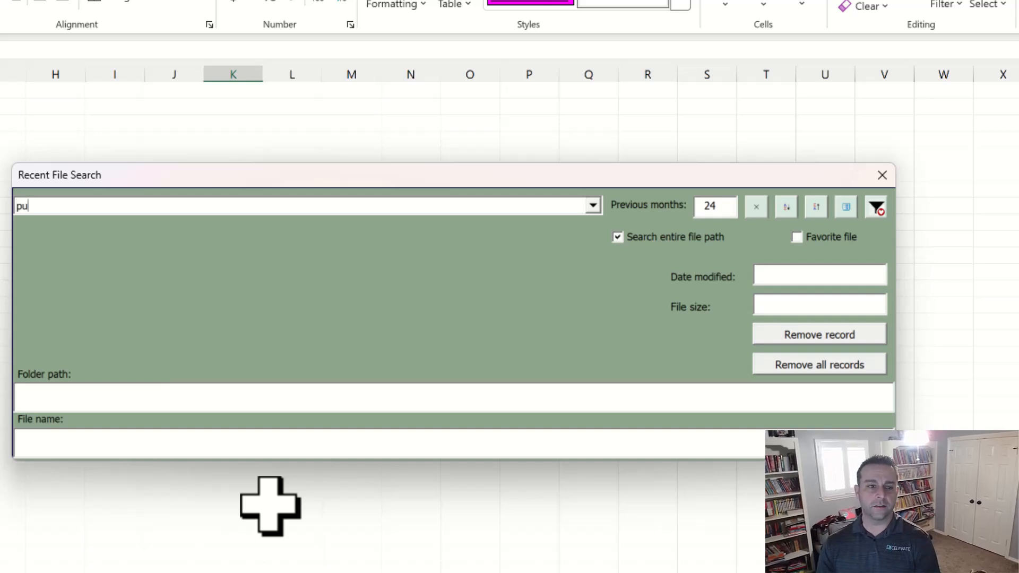
key(BackSpace)
text(sh)
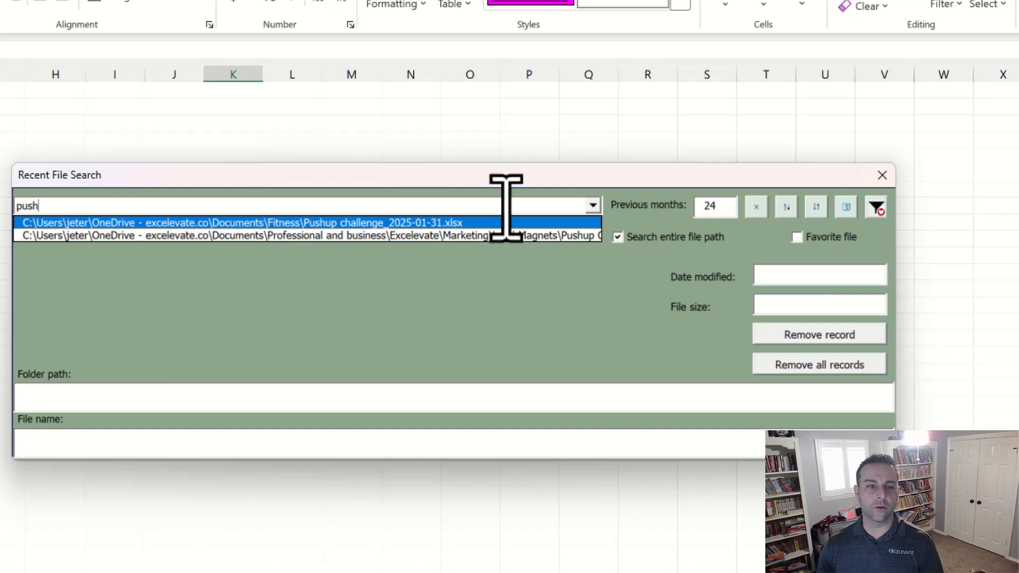
click(508, 207)
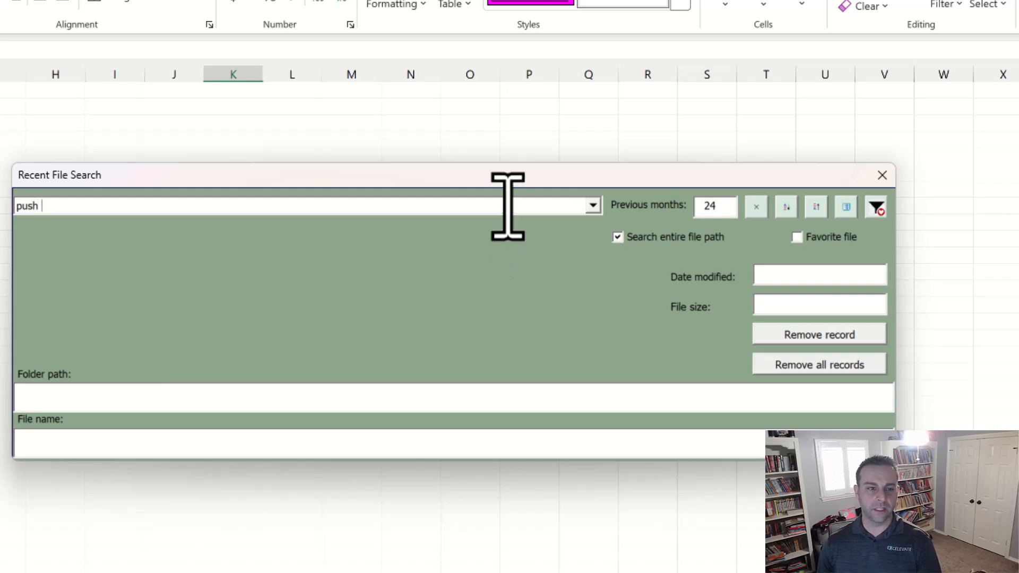
key(Down)
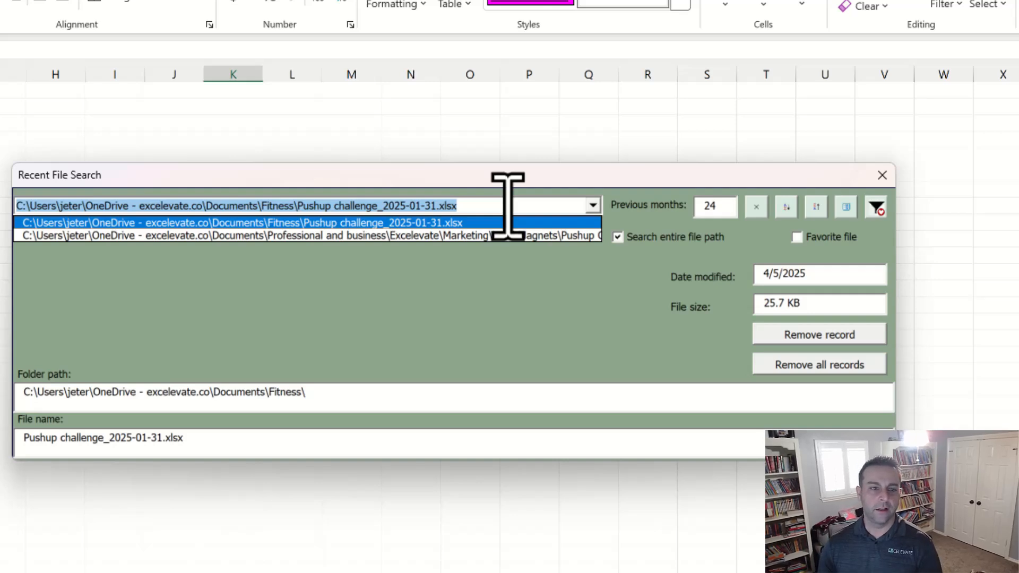
key(Return)
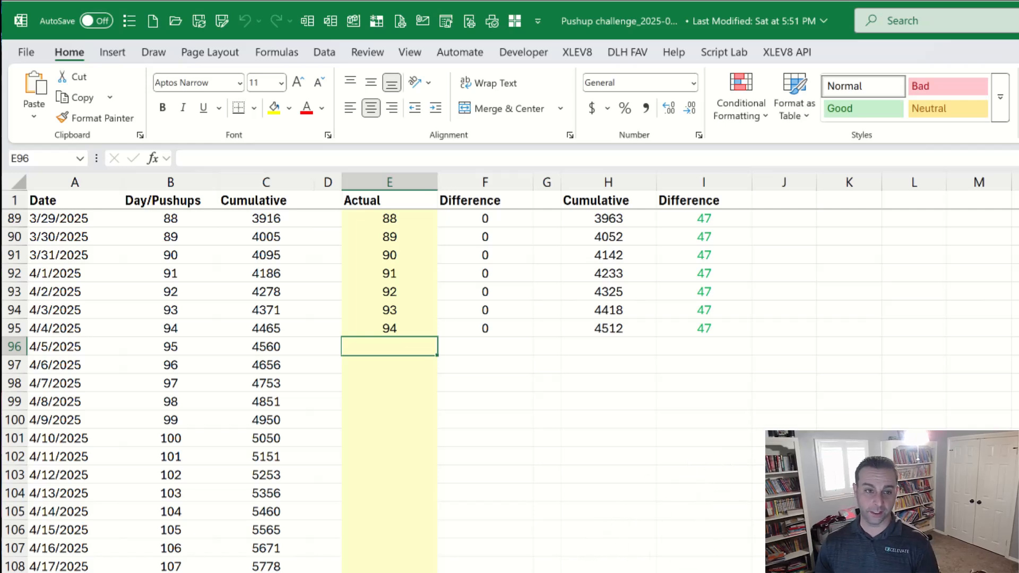
key(ctrl+w)
click(789, 460)
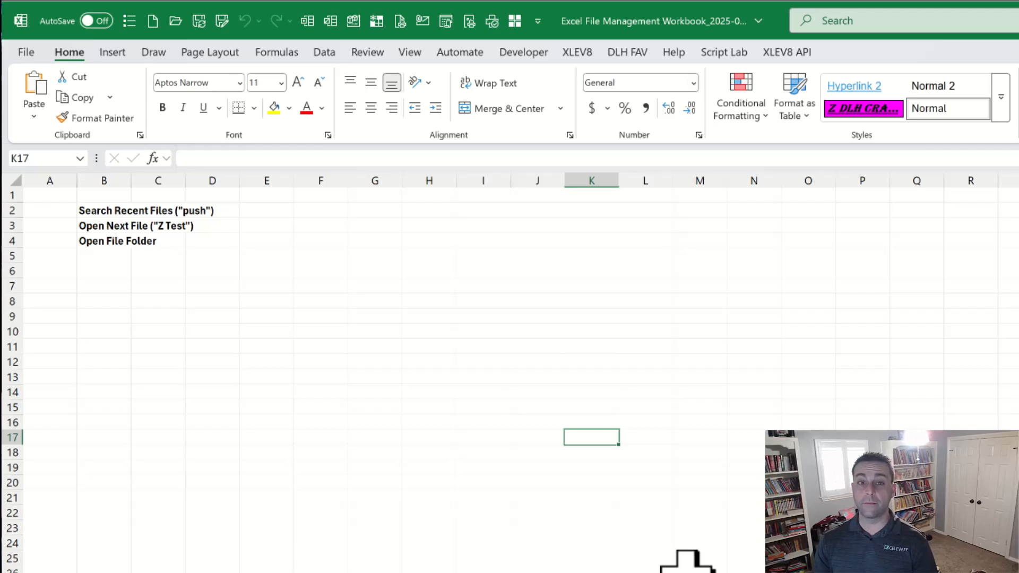
Search recent files for "_2024-03" and go through the matches to the details of Search Cells_Example Workbook_2024-03-04.xlsx
key(ctrl+shift+r)
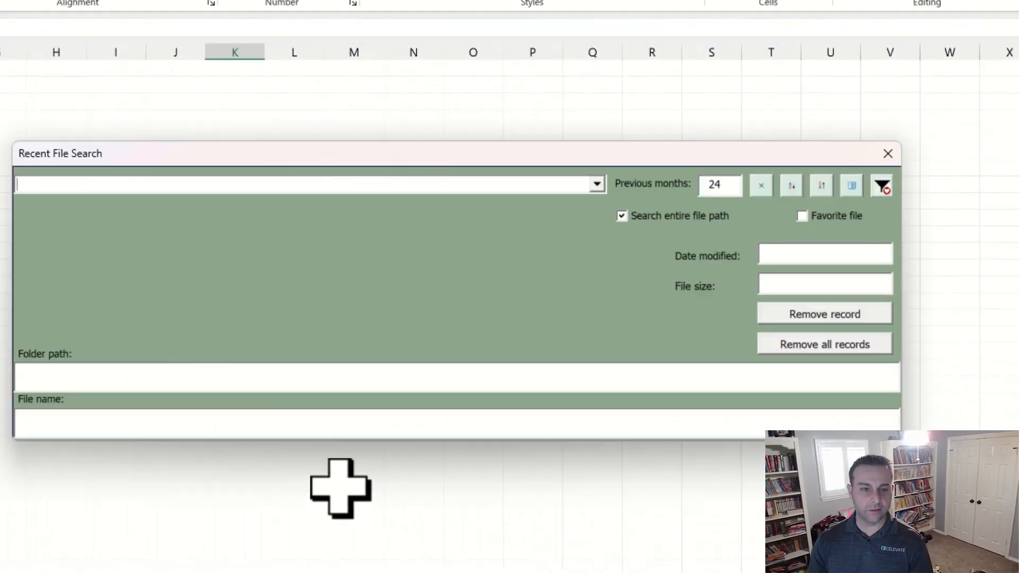
text(_2024-03)
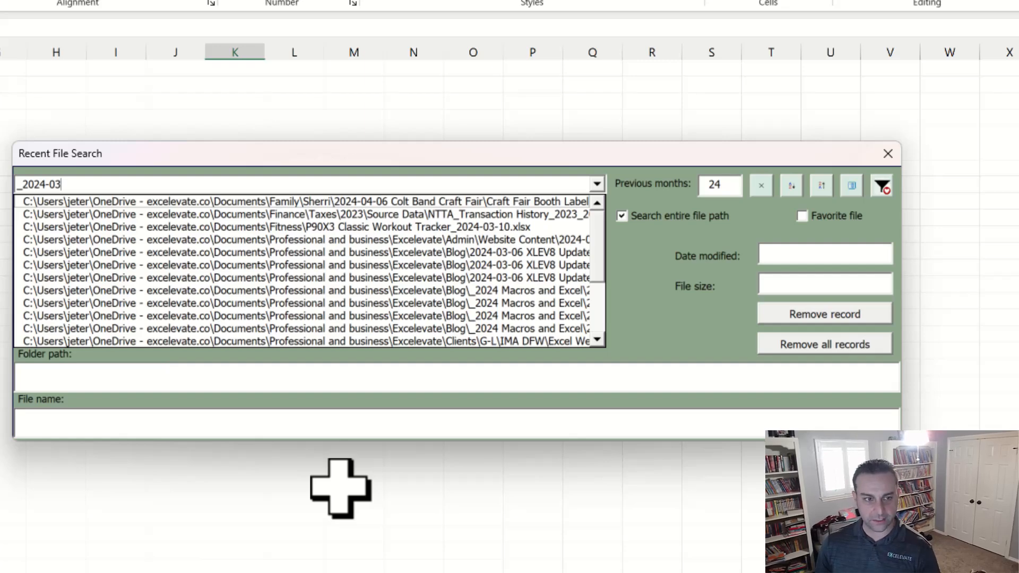
key(Down)
key(Down)
key(Down)
key(Down)
key(Down)
key(Down)
key(Down)
key(Down)
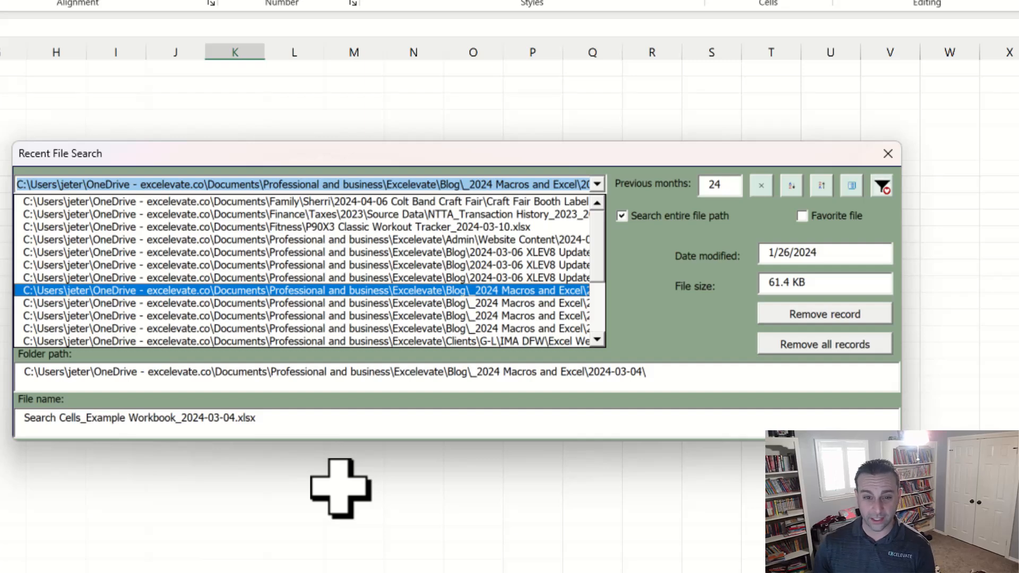
Search recent files for "_2024-05" instead, and close the recent file search without opening a match
key(Escape)
text(_20)
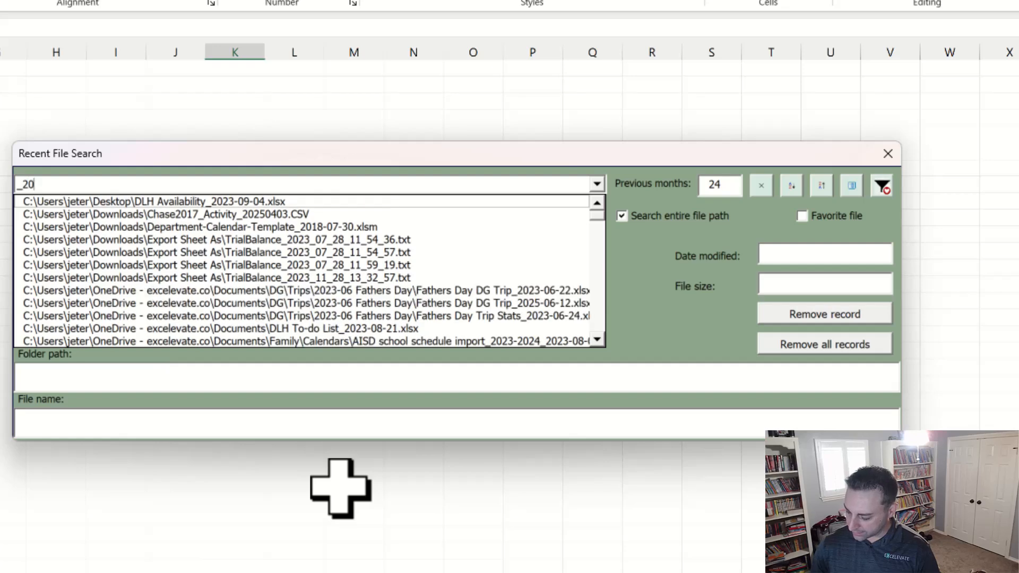
text(24-05)
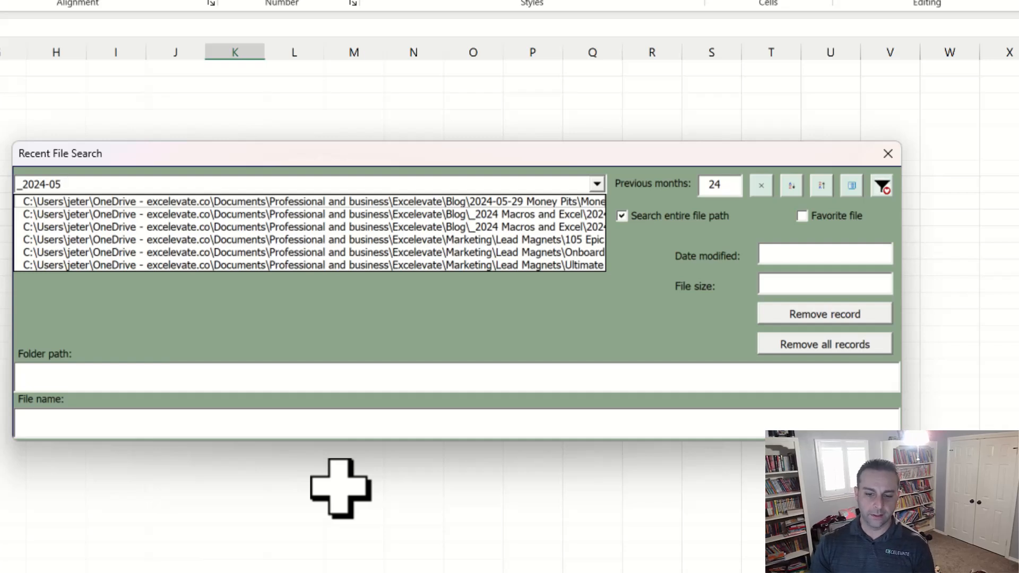
key(BackSpace)
key(BackSpace)
key(BackSpace)
key(BackSpace)
key(BackSpace)
key(BackSpace)
key(BackSpace)
key(BackSpace)
key(Escape)
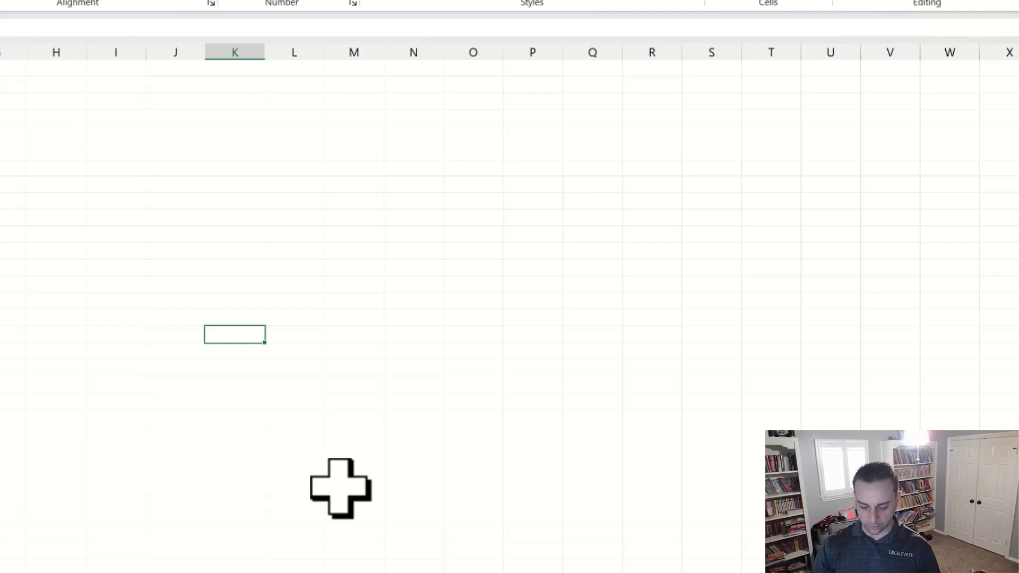
Run the Open Next File macro to open Z Next file test 1.xlsx without saving and closing the current workbook
key(ctrl+m)
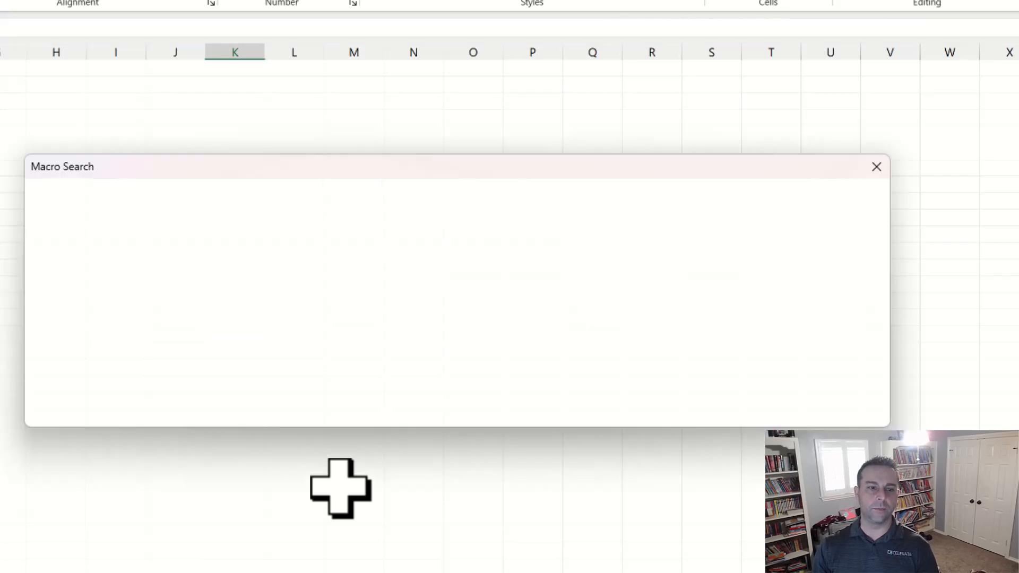
text(next)
key(Down)
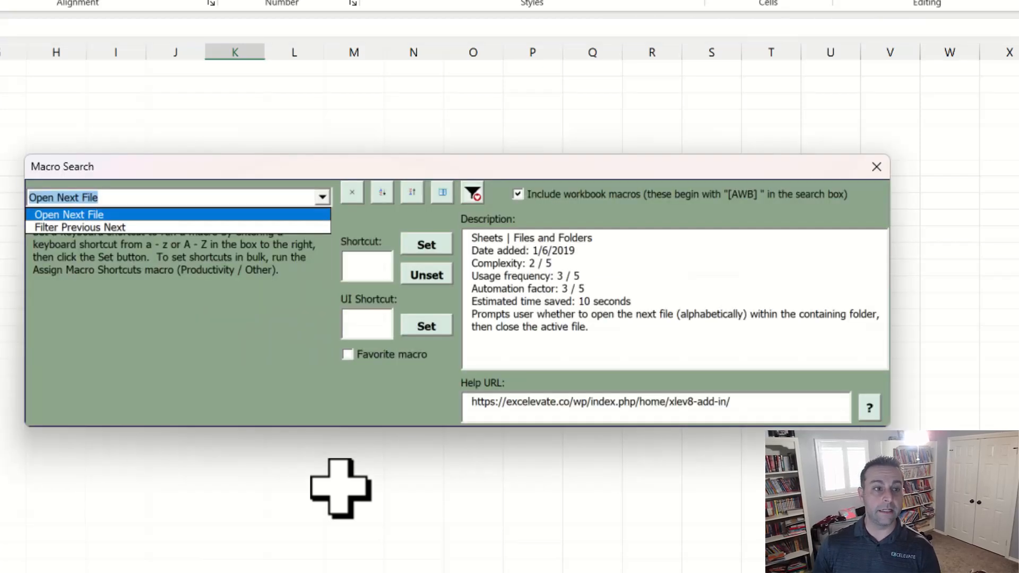
key(Return)
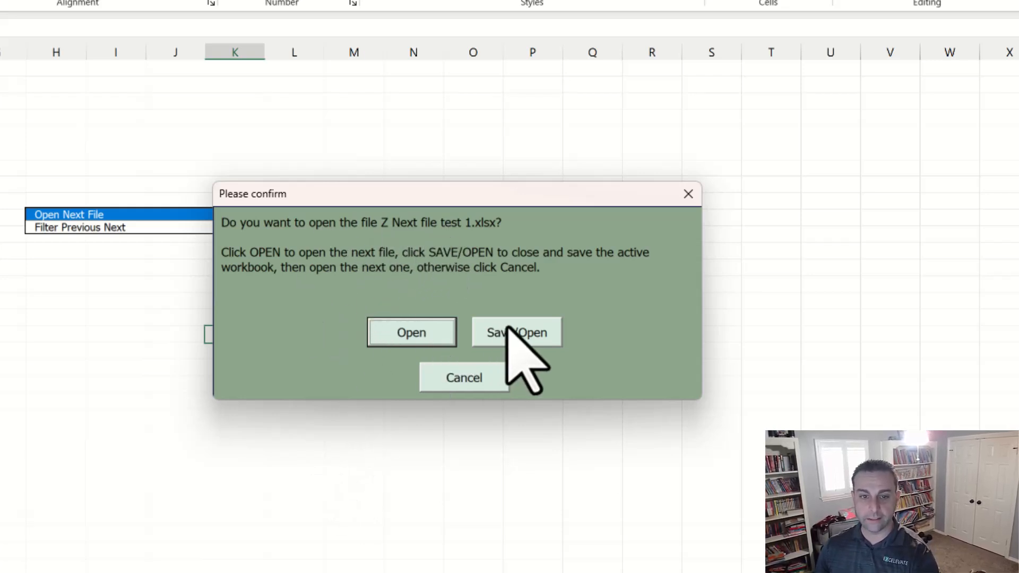
click(401, 335)
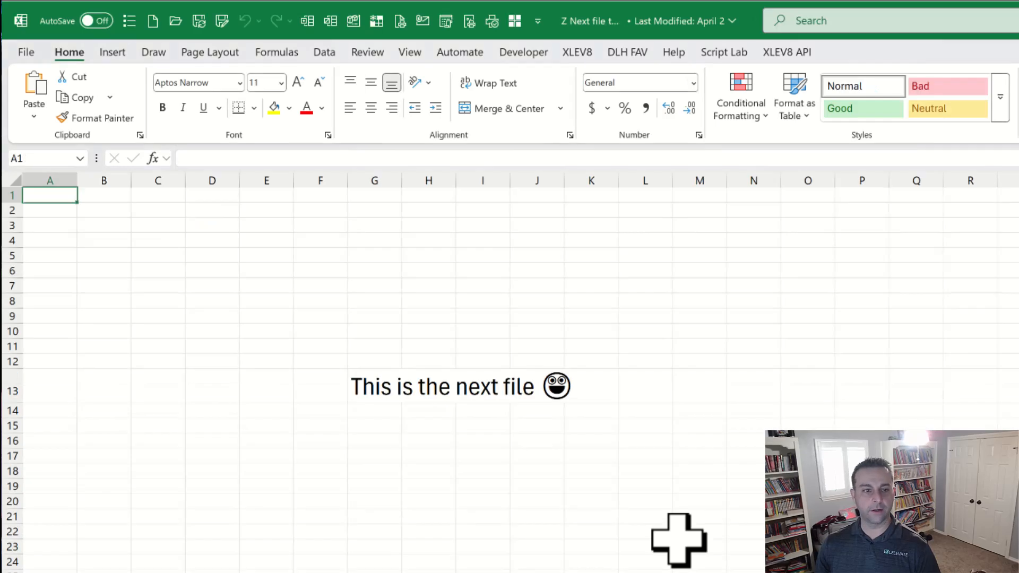
Repeat the Open Next File macro from this workbook to open Z Next file test 2.xlsx
key(ctrl+shift+r)
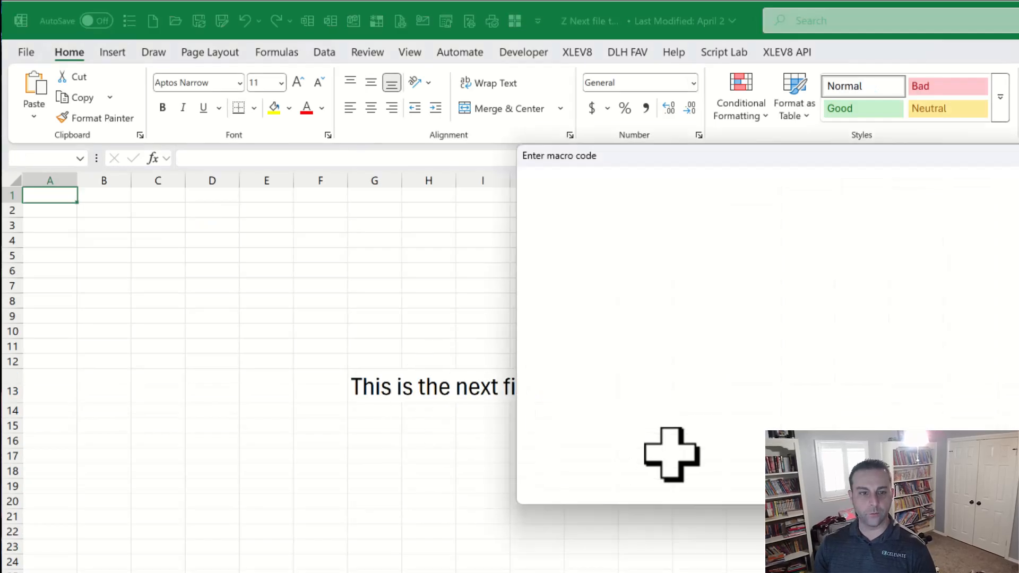
key(Return)
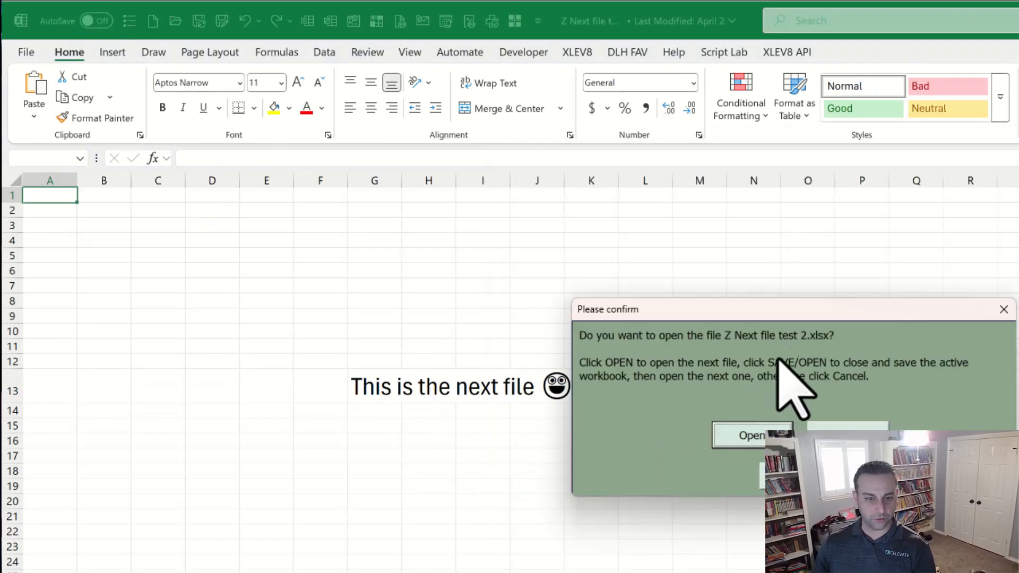
click(758, 436)
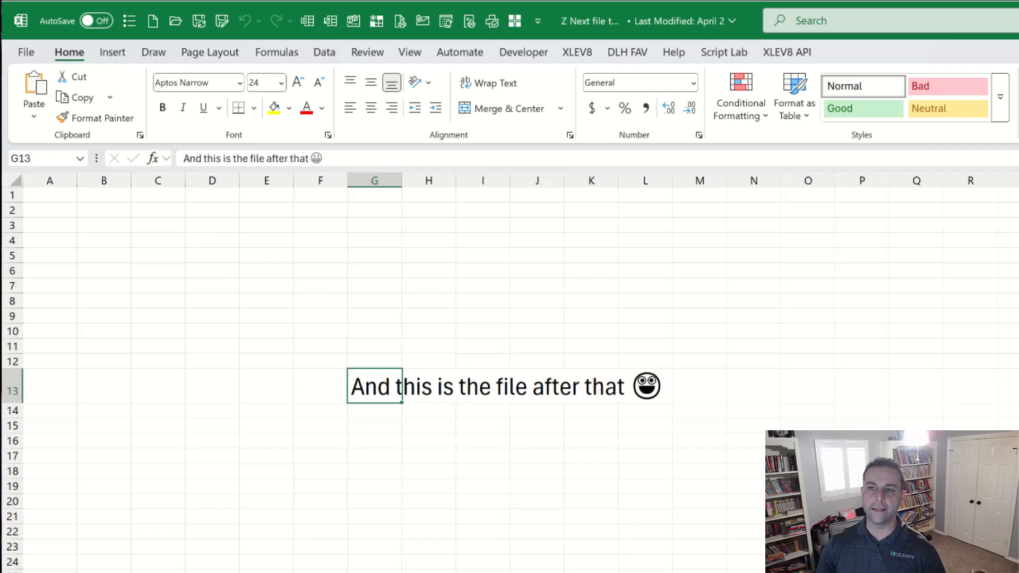
Close both Z Next file test workbooks and return to the Excel File Management Workbook
key(ctrl+w)
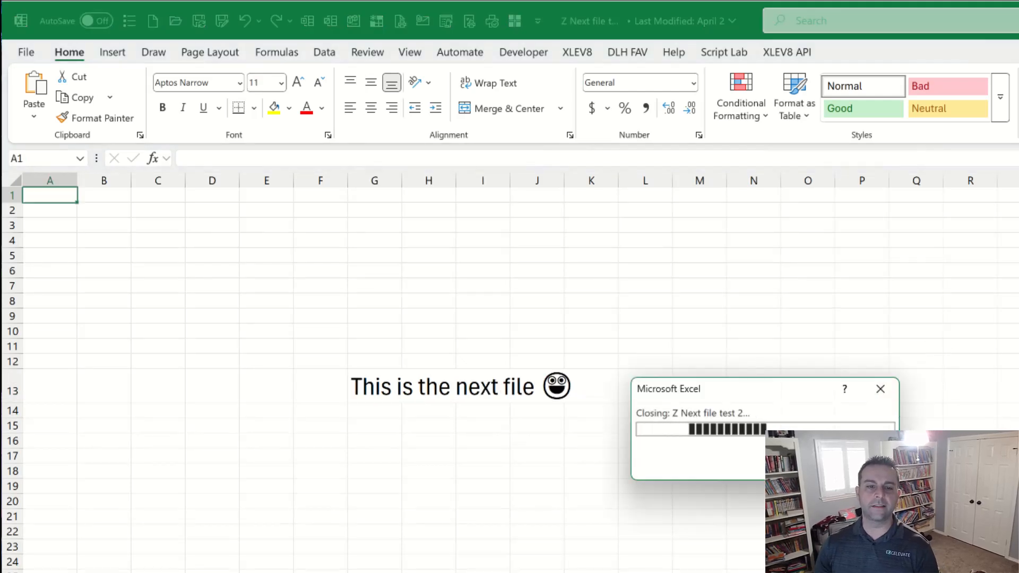
click(1002, 426)
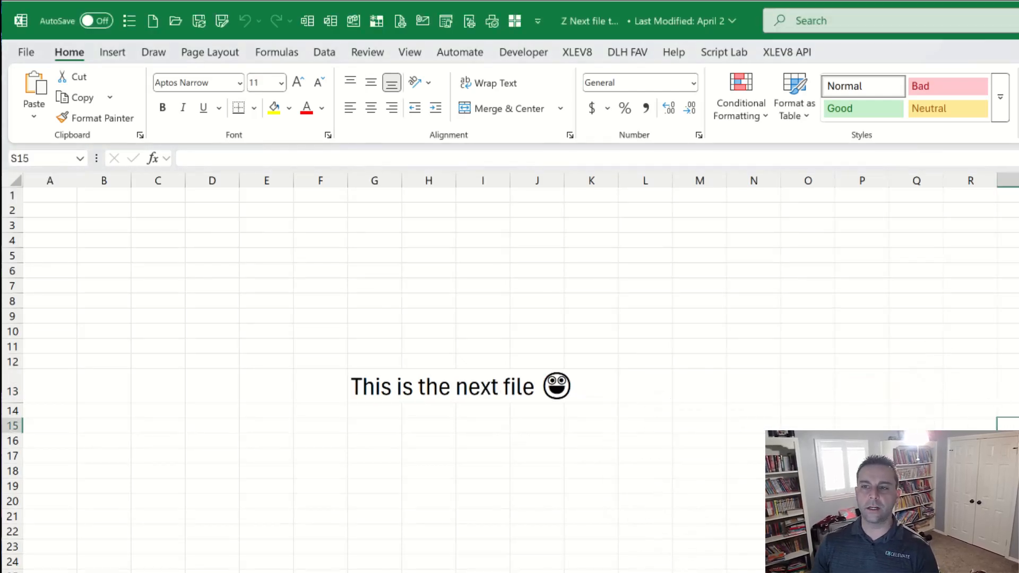
key(ctrl+w)
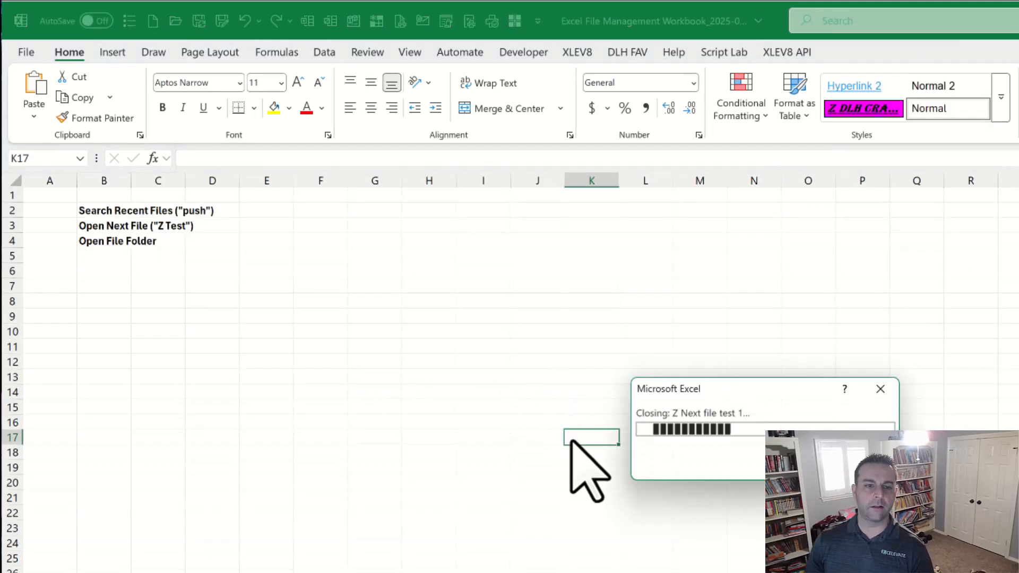
click(598, 465)
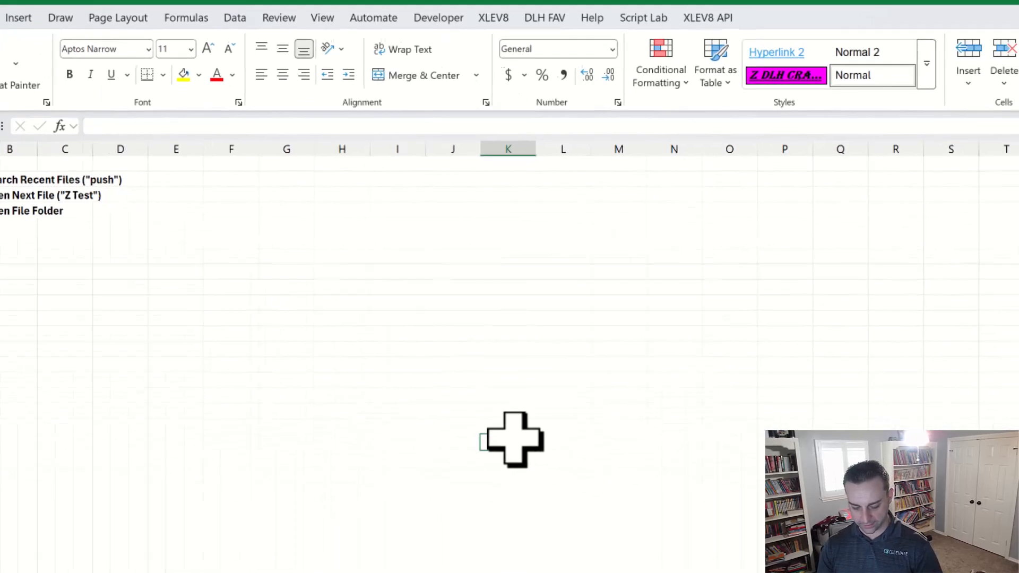
Run the Open File Folder macro to show the active workbook's containing folder, and return to the workbook
key(ctrl+shift+m)
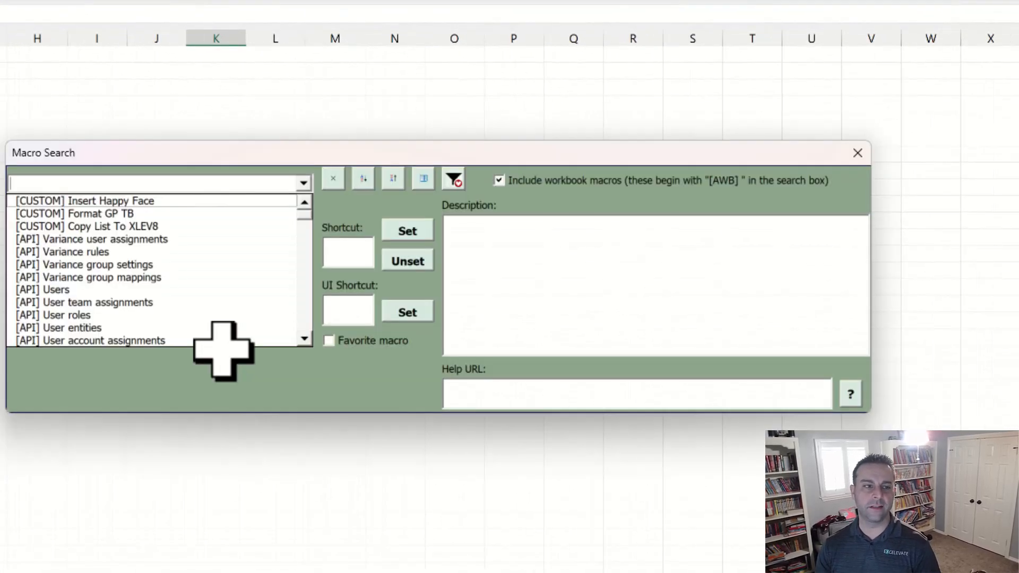
text(open f)
key(Down)
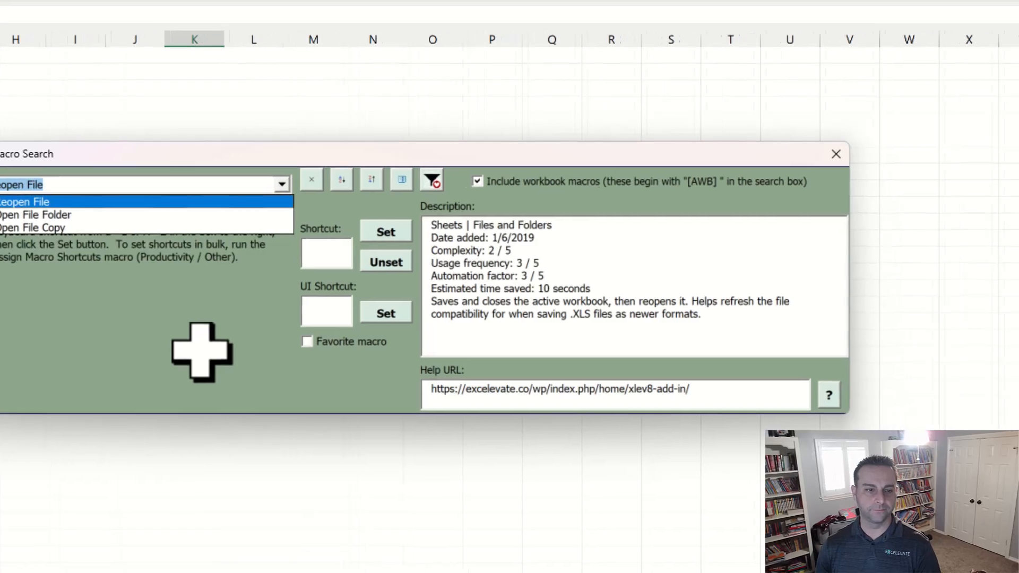
key(Return)
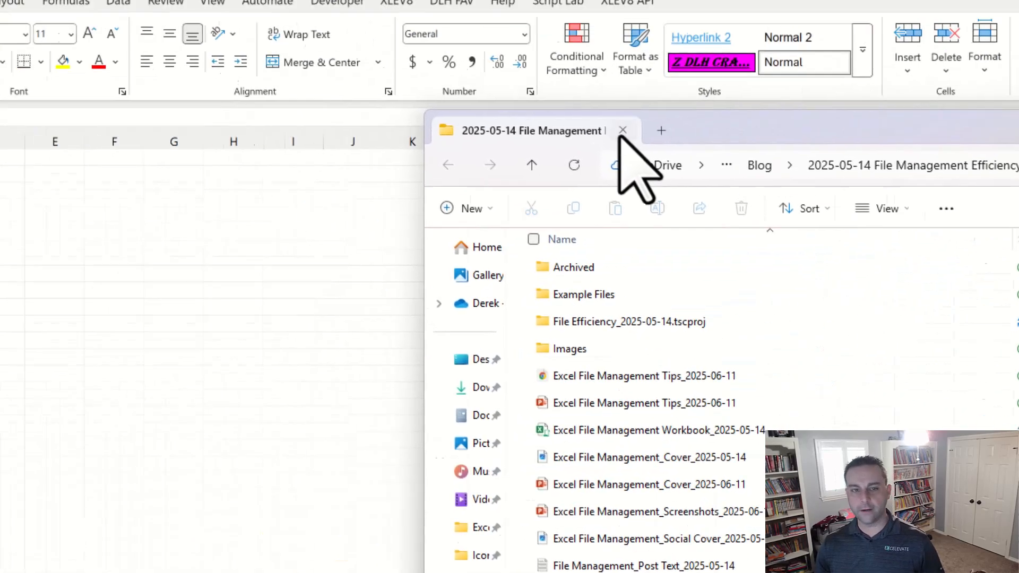
click(227, 36)
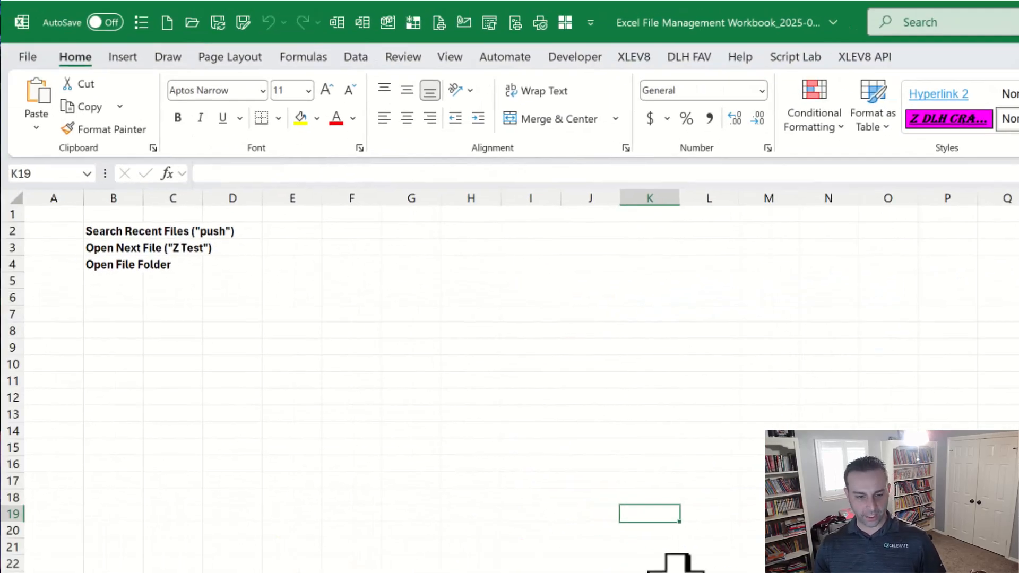
Run the Bulk Folder Zip macro on the 2025-01-05 through 2025-03-09 folders, and open the Create Subfolders\2025 folder to check it
key(ctrl+Page_Down)
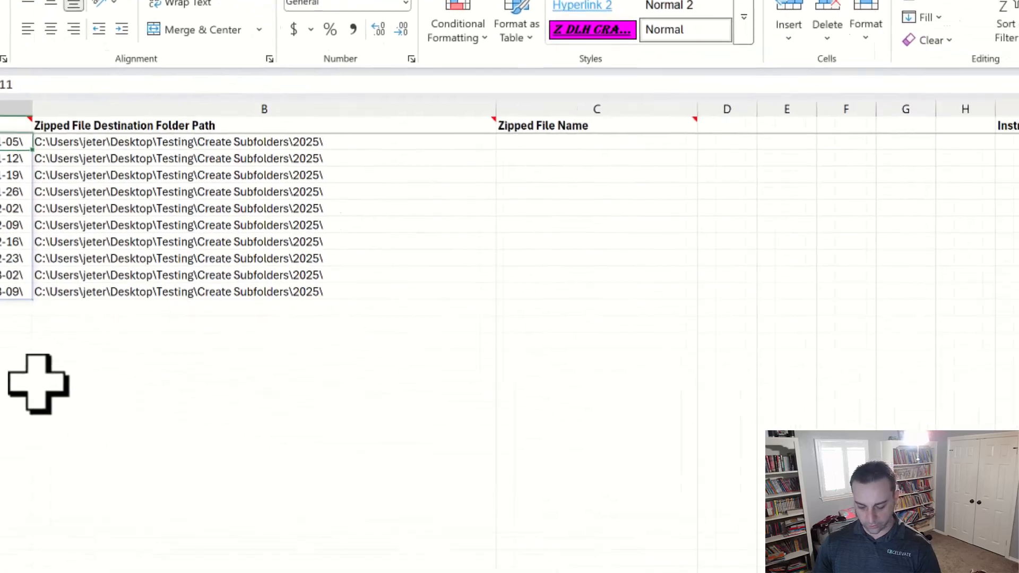
key(ctrl+shift+m)
text(zip)
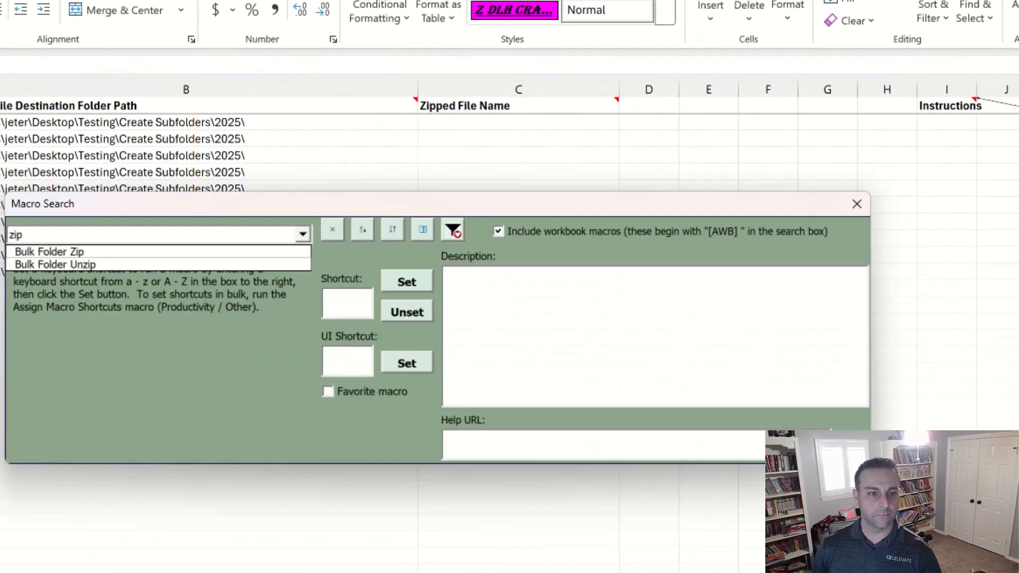
key(Down)
key(Down)
key(Up)
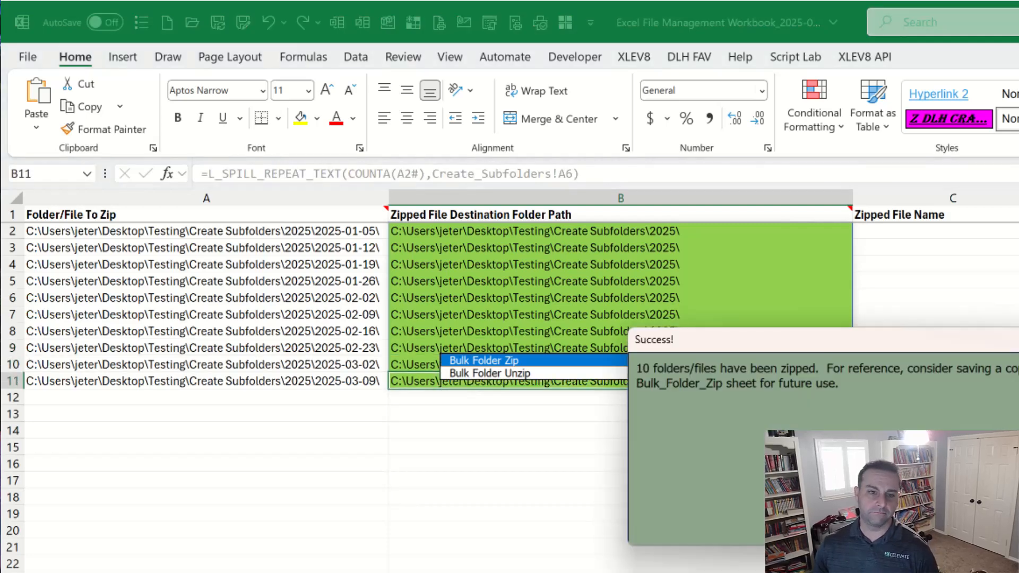
key(Return)
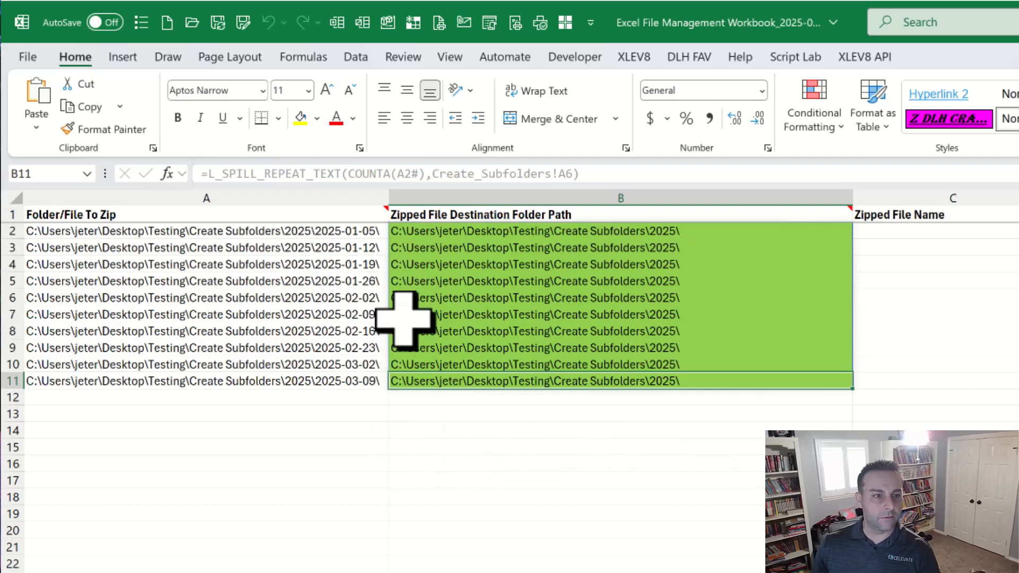
key(alt+Tab)
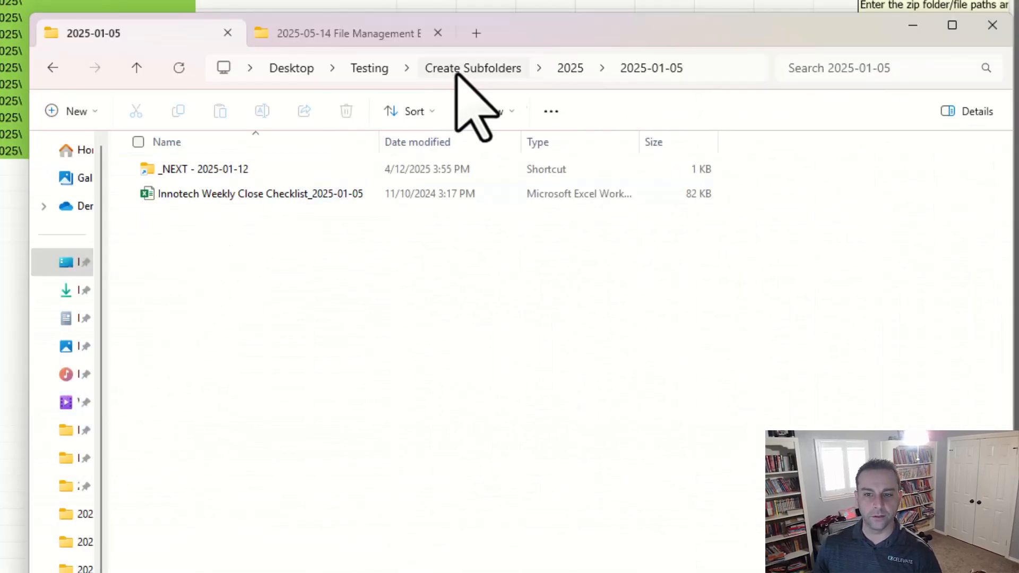
click(567, 68)
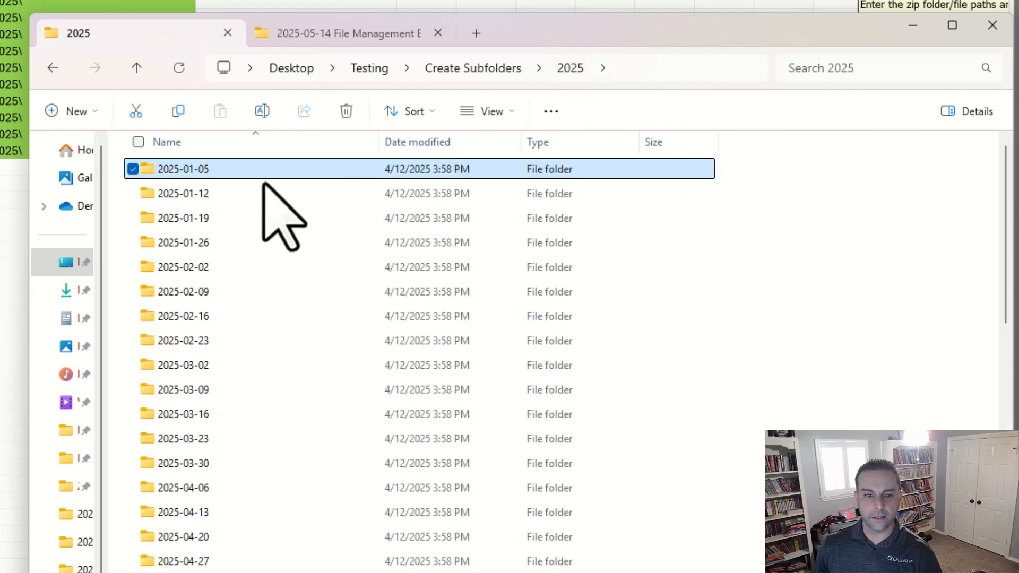
Check the contents of the 2025-01-05 folder, and review the zipped folders listed in the 2025 folder
double_click(201, 169)
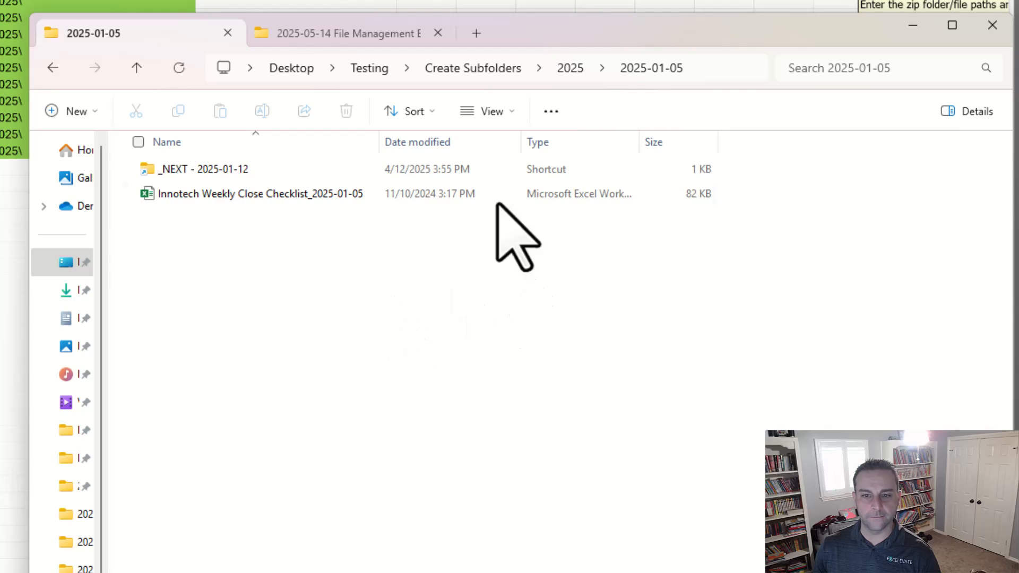
click(570, 67)
scroll(613, 480, down, 14)
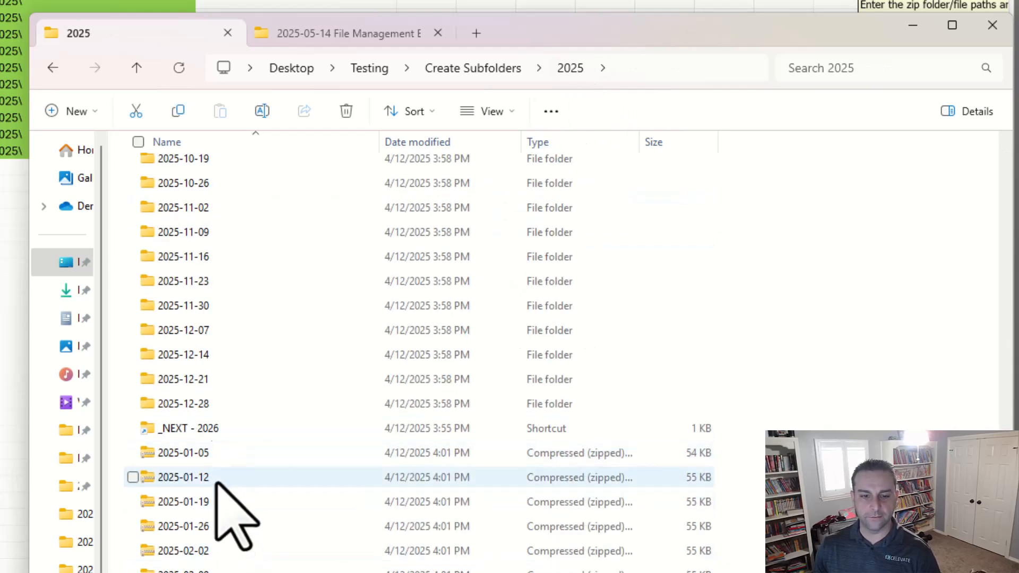
key(Home)
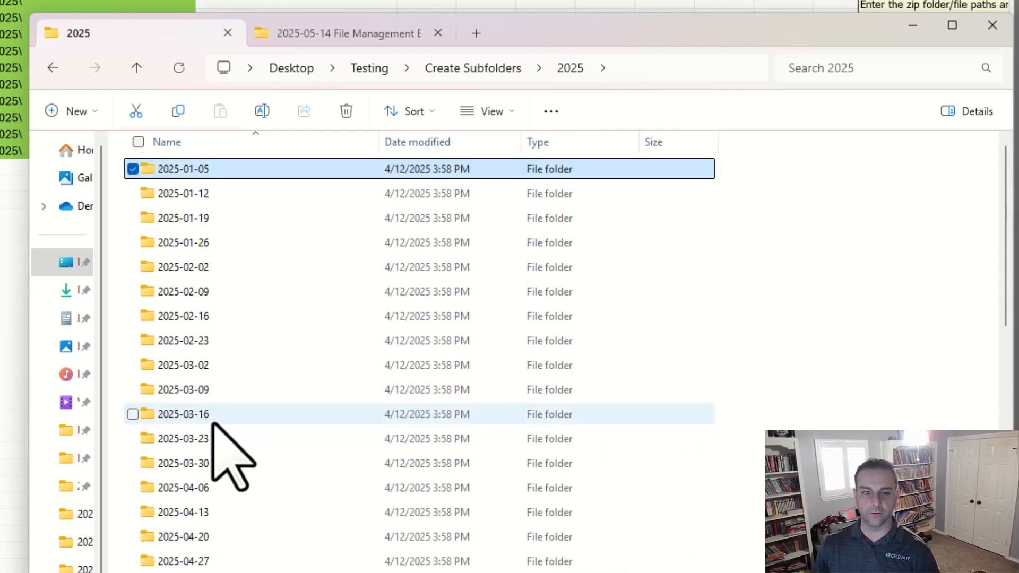
Switch to Excel and copy the active workbook to the clipboard using copy type W
key(alt+Tab)
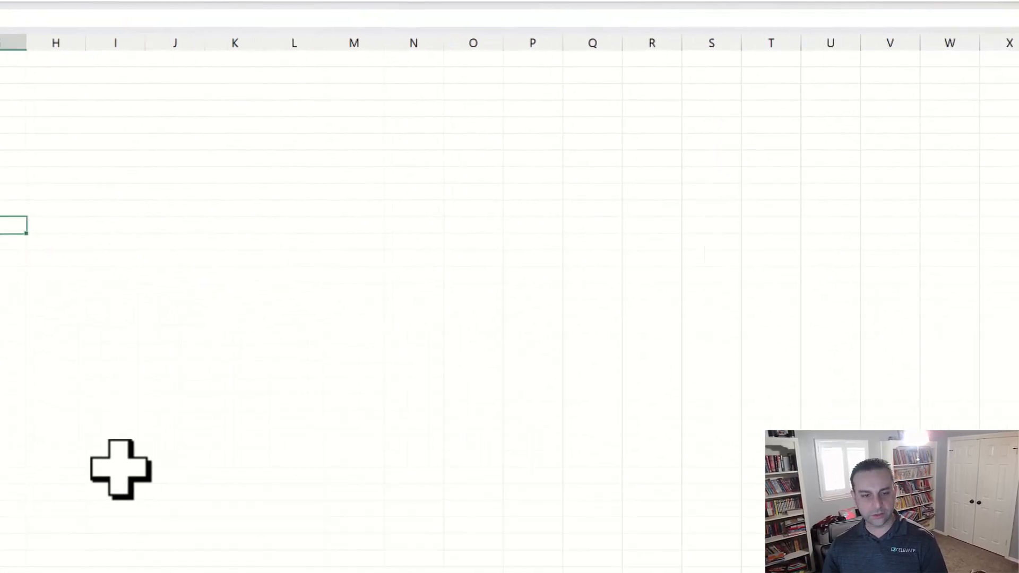
key(ctrl+shift+c)
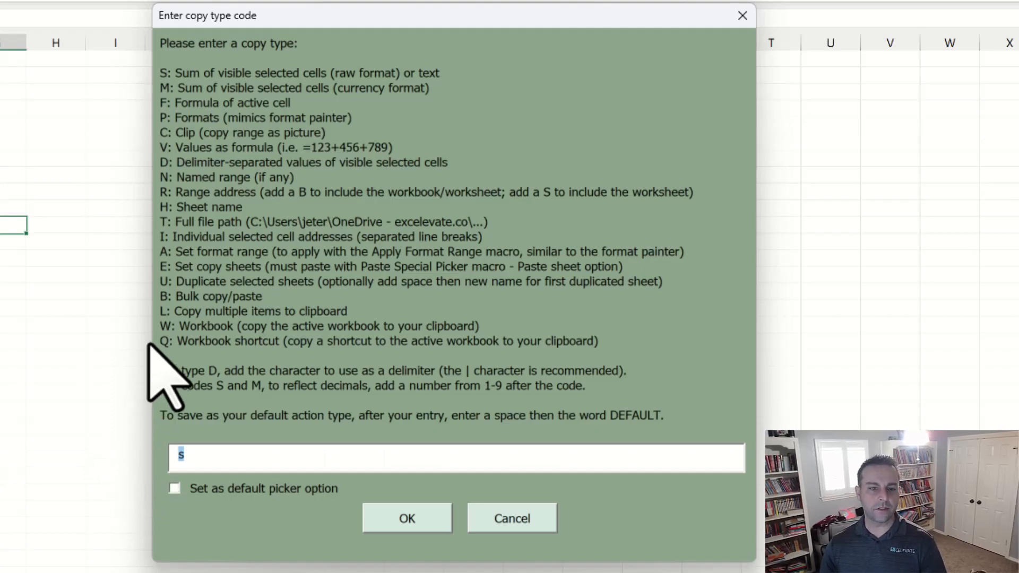
text(w)
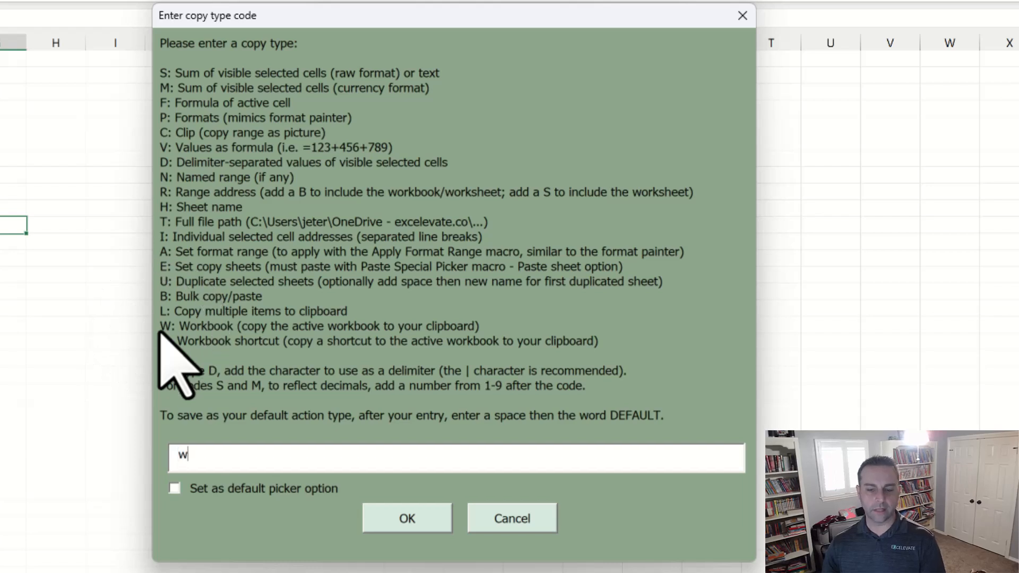
key(Return)
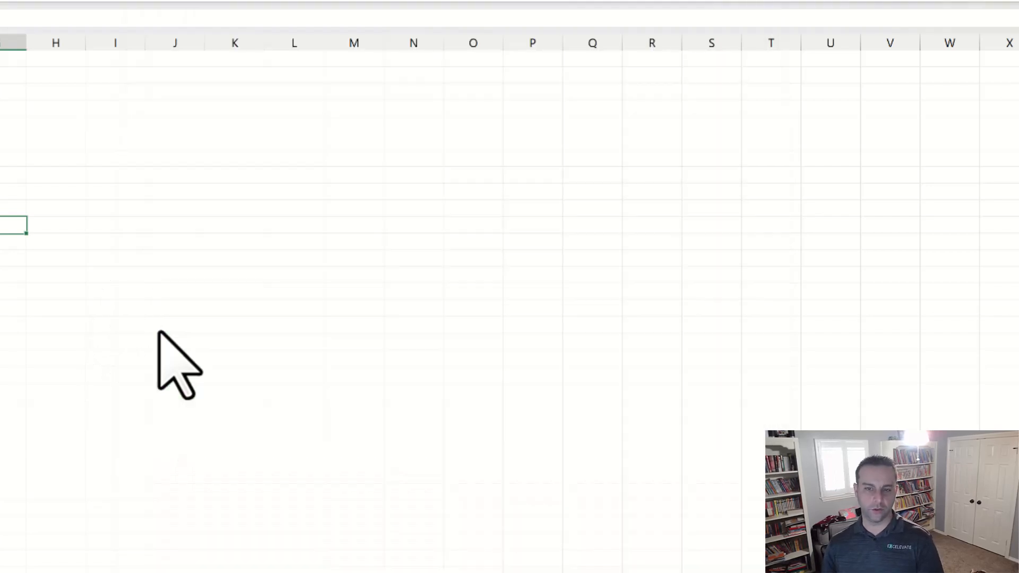
Attach the copied workbook to the "Check out this workbook!" email in Outlook, and select the attachment
key(ctrl+Home)
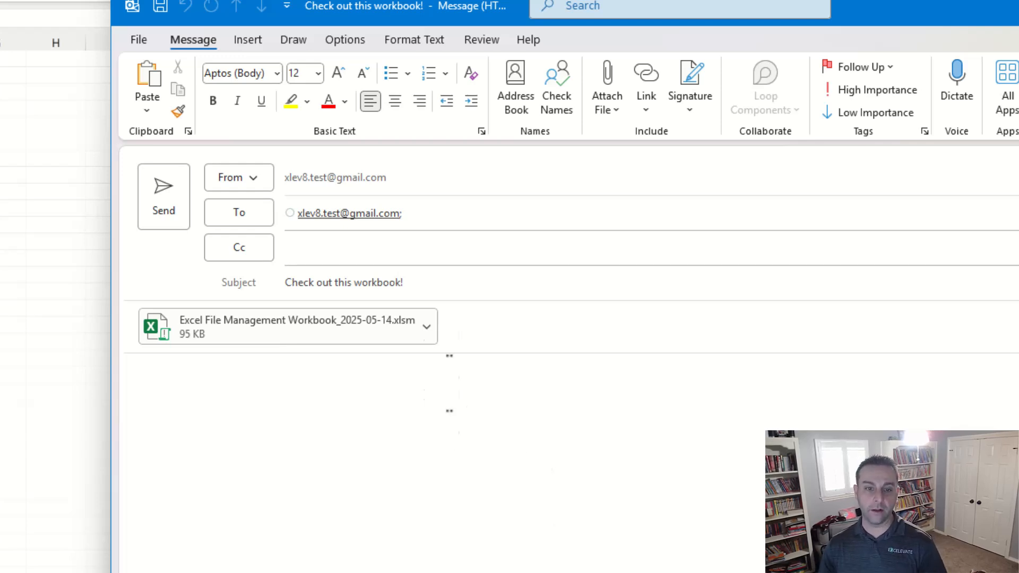
click(427, 327)
key(Escape)
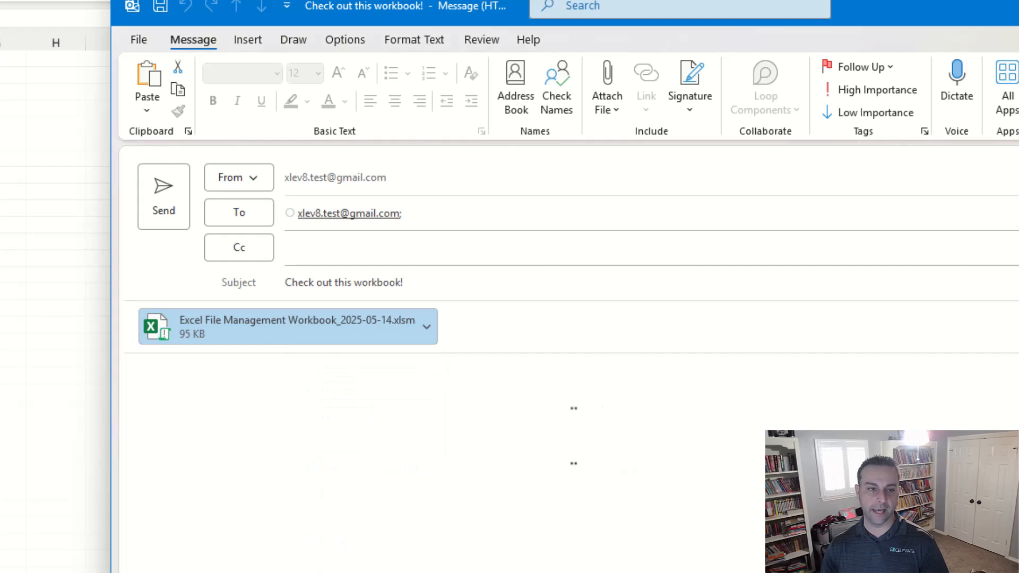